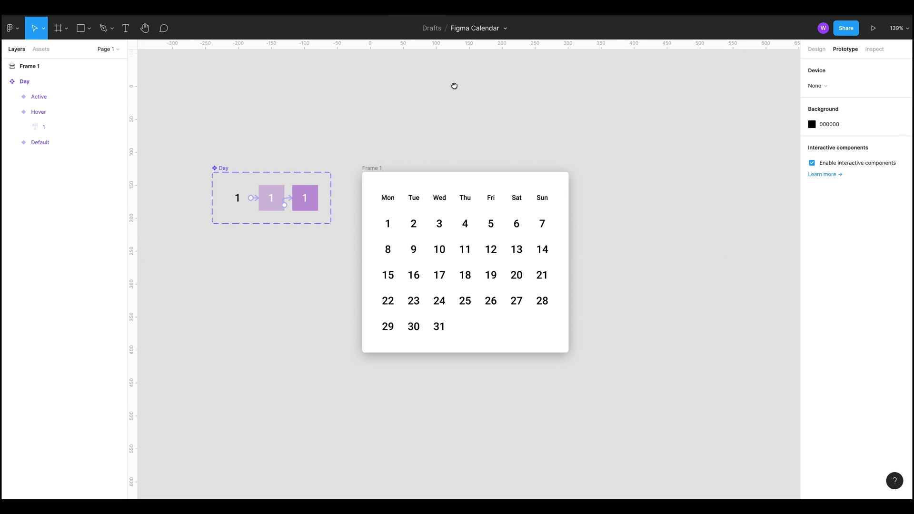
Step: Inspect the finished calendar frame and preview it as an interactive prototype
scroll(458, 86, left, 2)
scroll(435, 86, left, 2)
scroll(435, 86, up, 1)
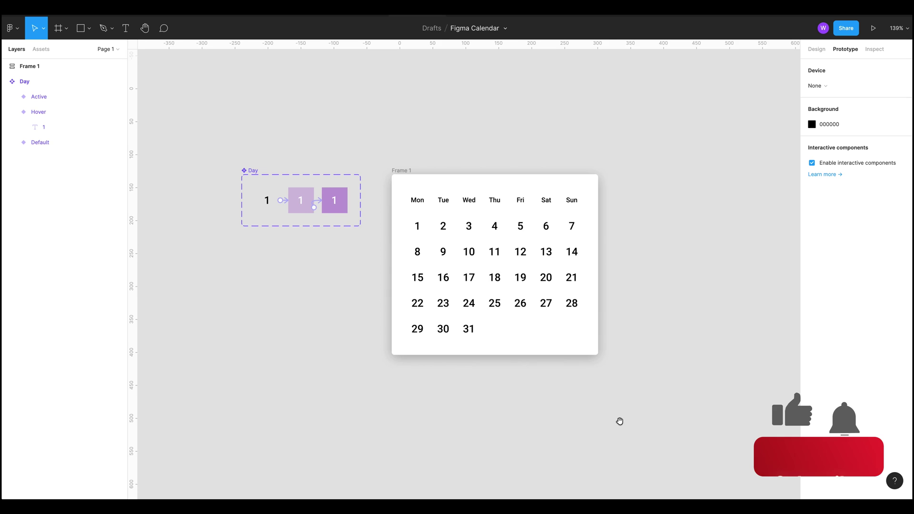
scroll(623, 425, left, 1)
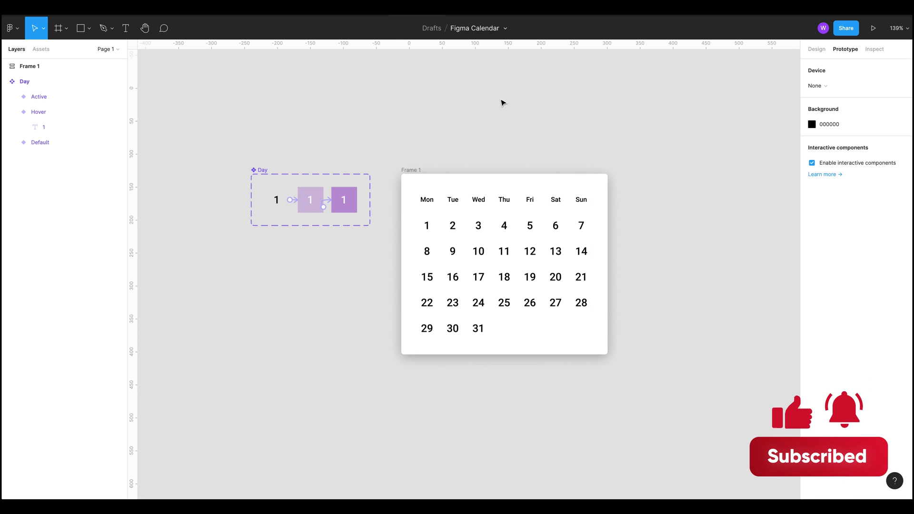
scroll(520, 136, left, 1)
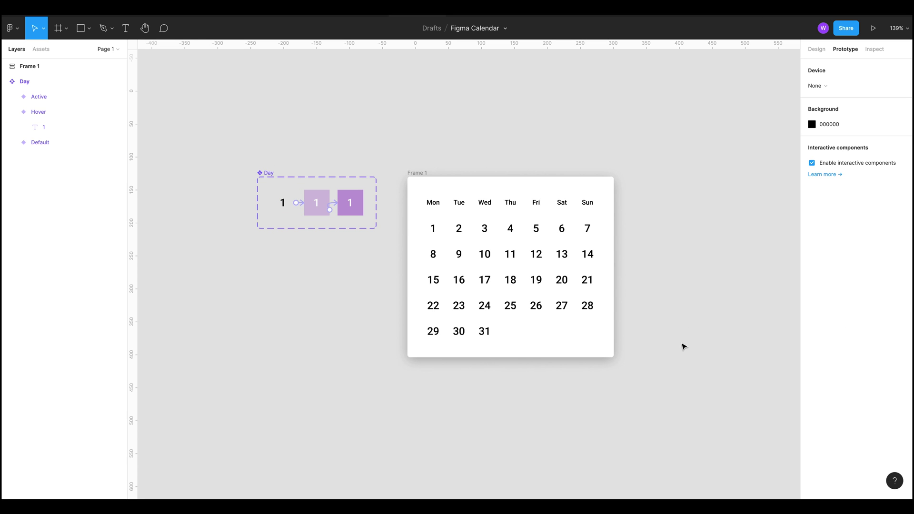
click(424, 173)
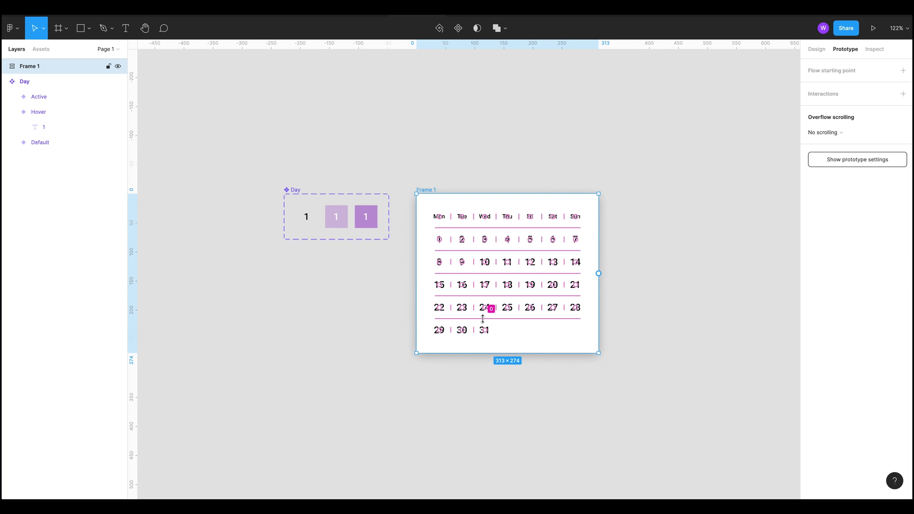
click(608, 441)
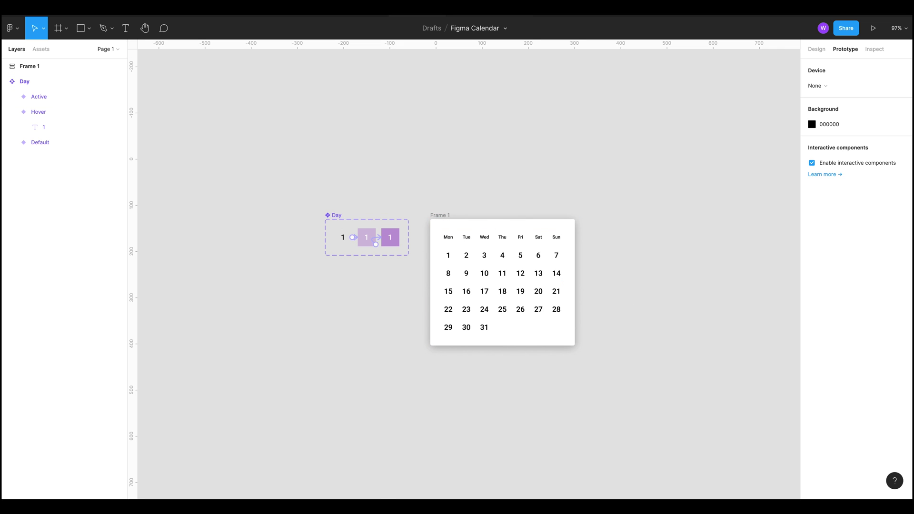
key(ctrl+alt+Return)
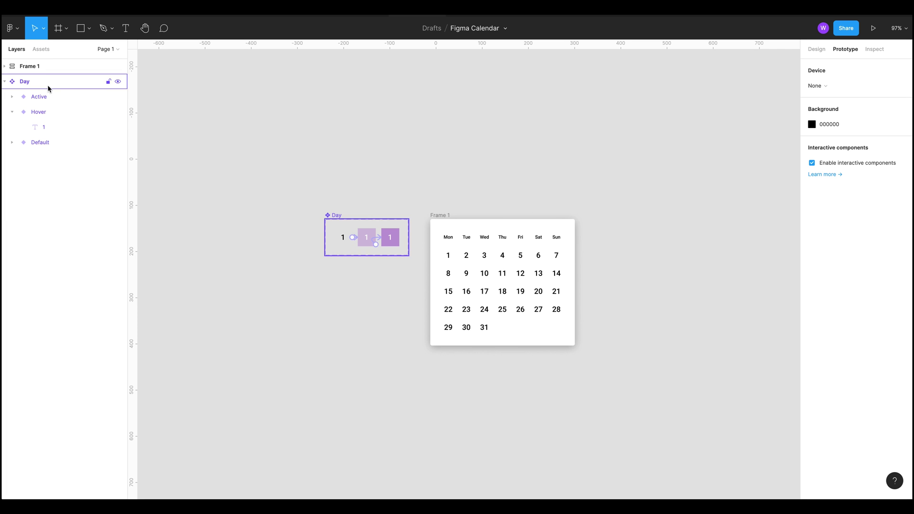
Step: Add Page 2 and place a text layer reading '1' on its canvas
click(106, 50)
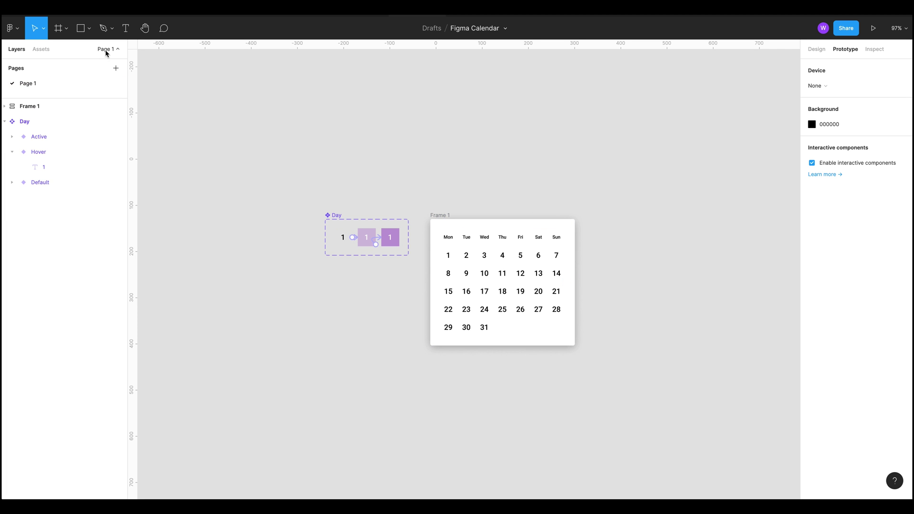
click(116, 68)
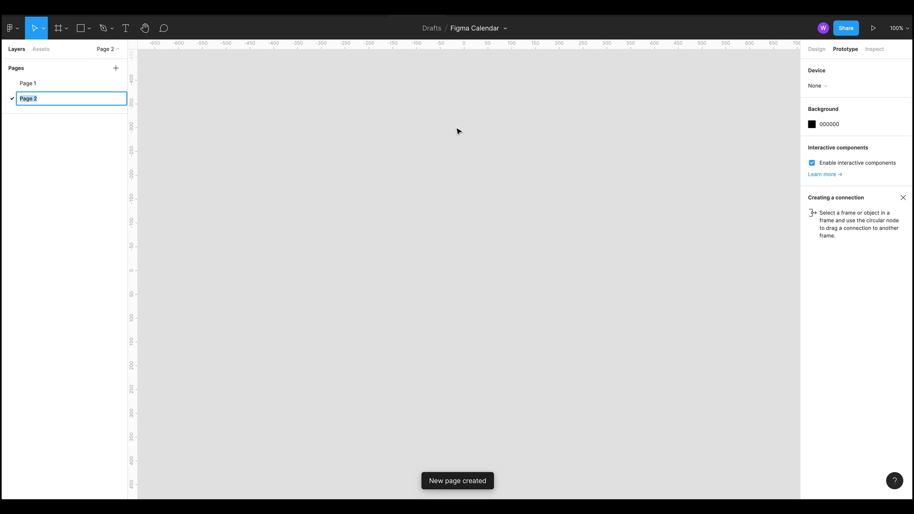
click(346, 136)
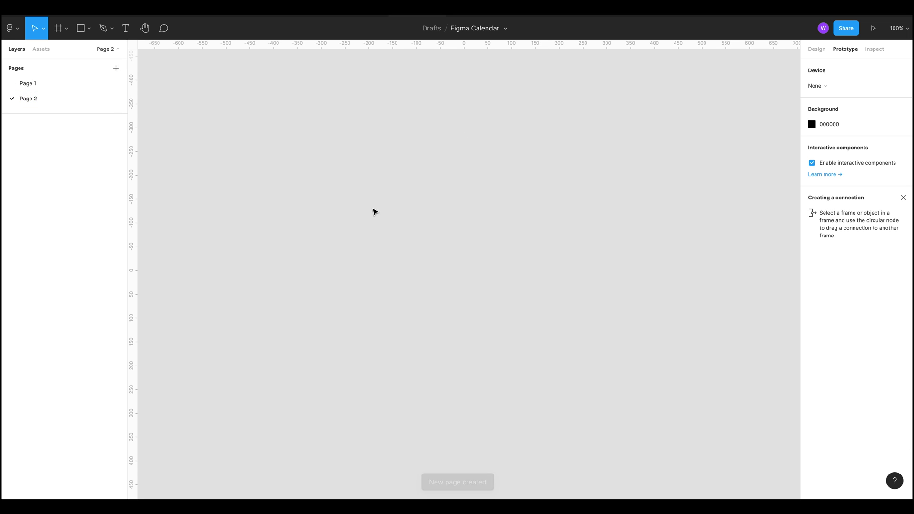
key(t)
click(421, 220)
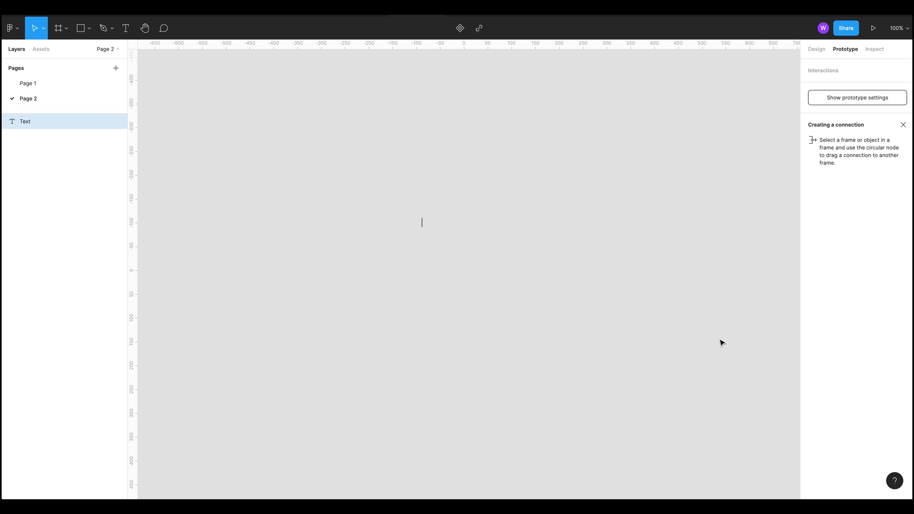
text(1)
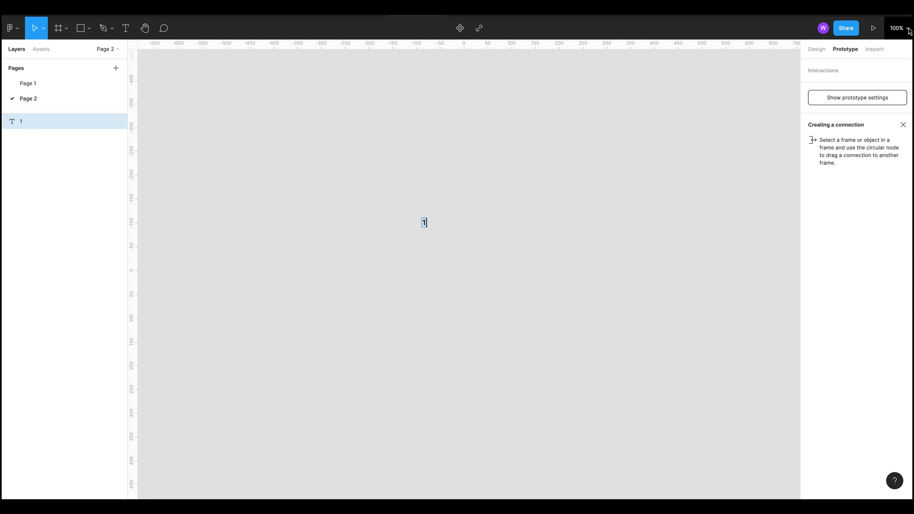
Step: Set the '1' text's font weight to Bold
click(827, 50)
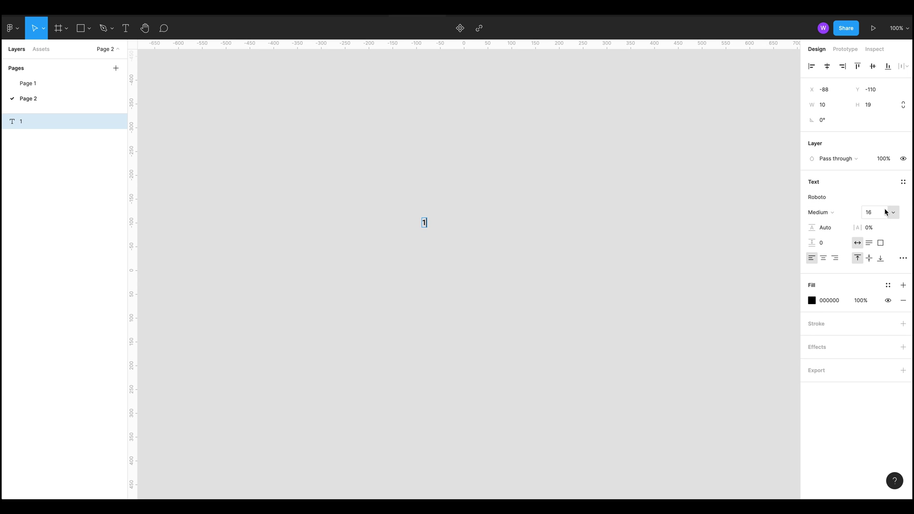
key(Escape)
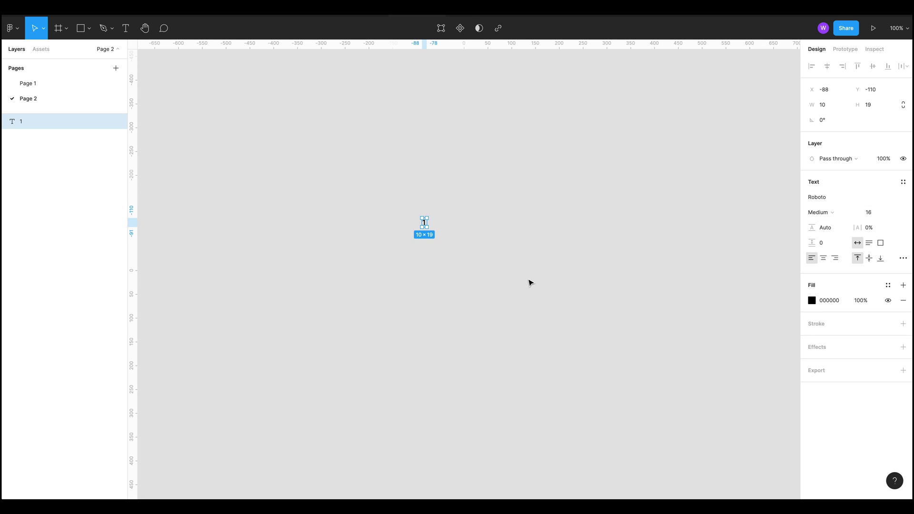
click(819, 212)
click(832, 223)
drag(443, 279, 373, 101)
Step: Wrap the 1 in an auto-layout frame with centre alignment
key(shift+a)
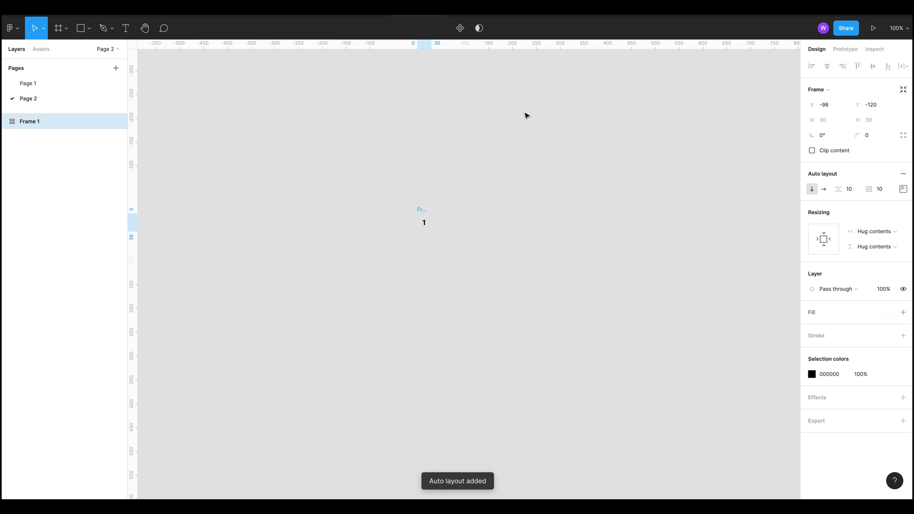
drag(423, 212, 486, 191)
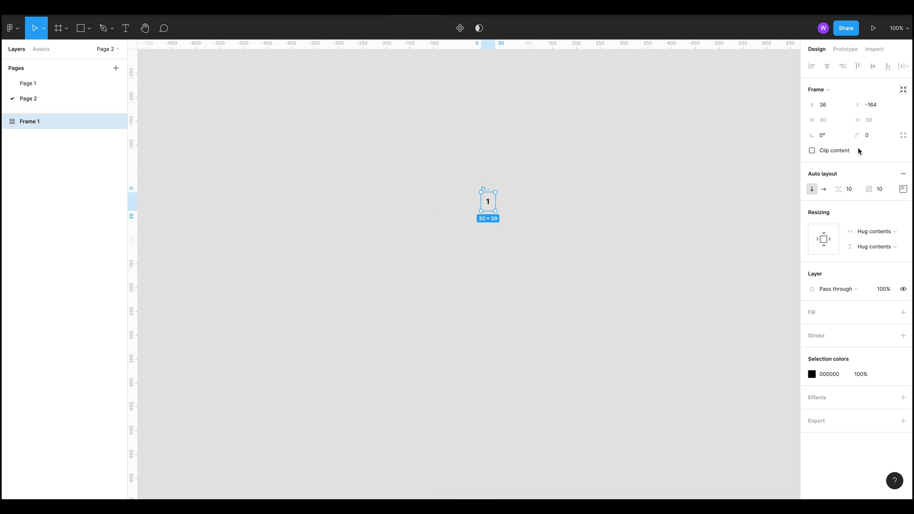
click(897, 190)
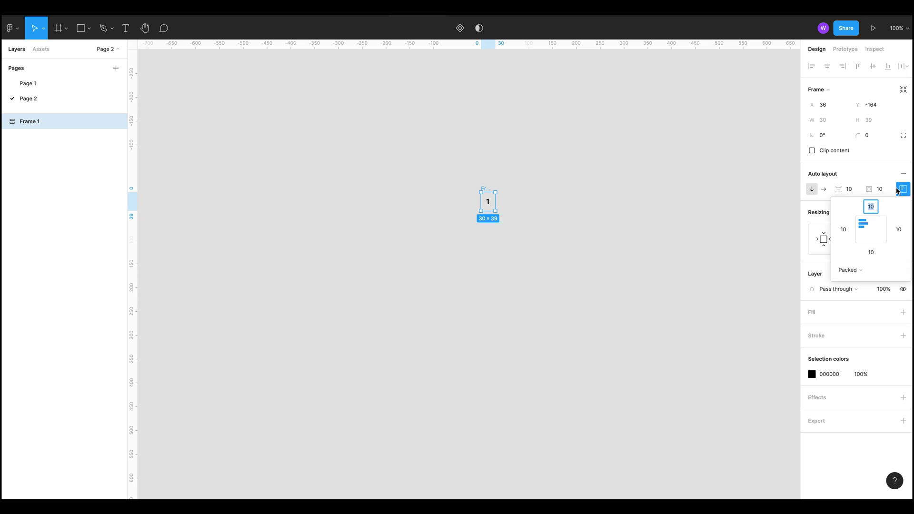
click(872, 230)
click(696, 232)
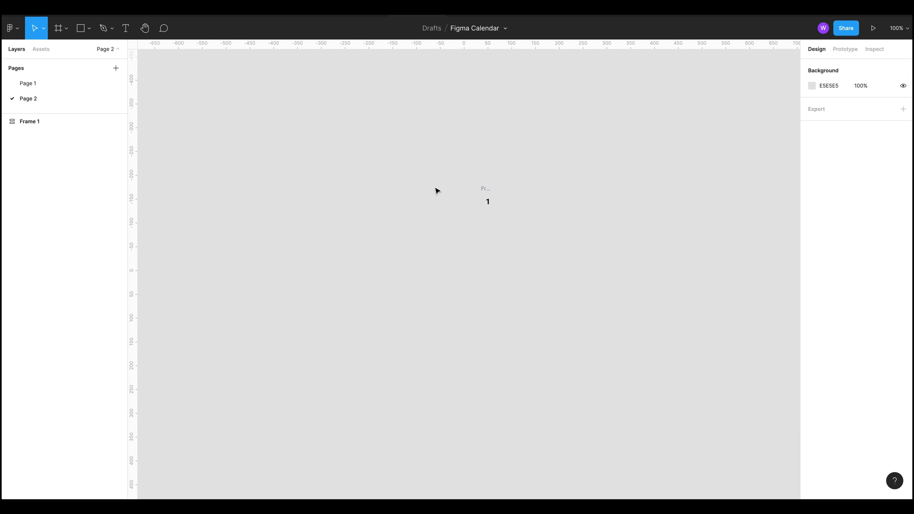
Step: Give the frame a fixed 39 × 39 size
click(490, 191)
drag(494, 202, 499, 201)
click(837, 121)
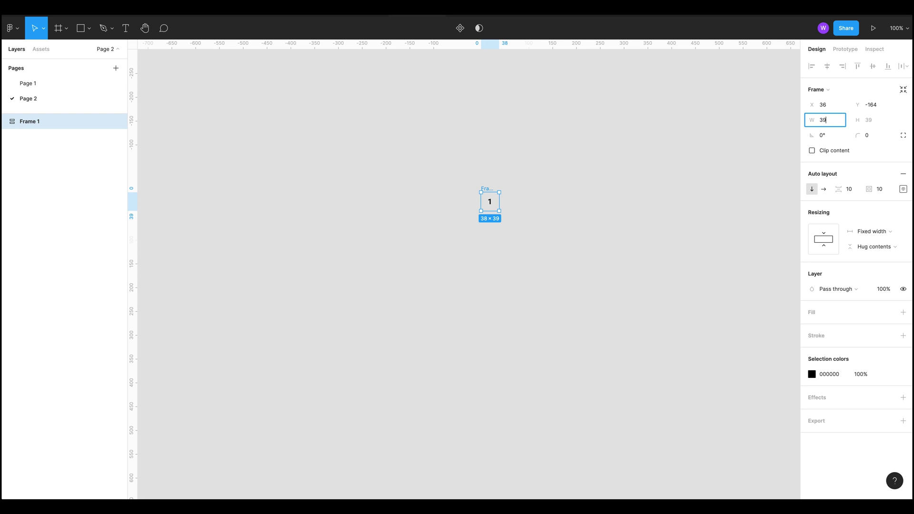
key(Return)
drag(483, 189, 387, 175)
Step: Rename the frame to Day in Layers
double_click(27, 121)
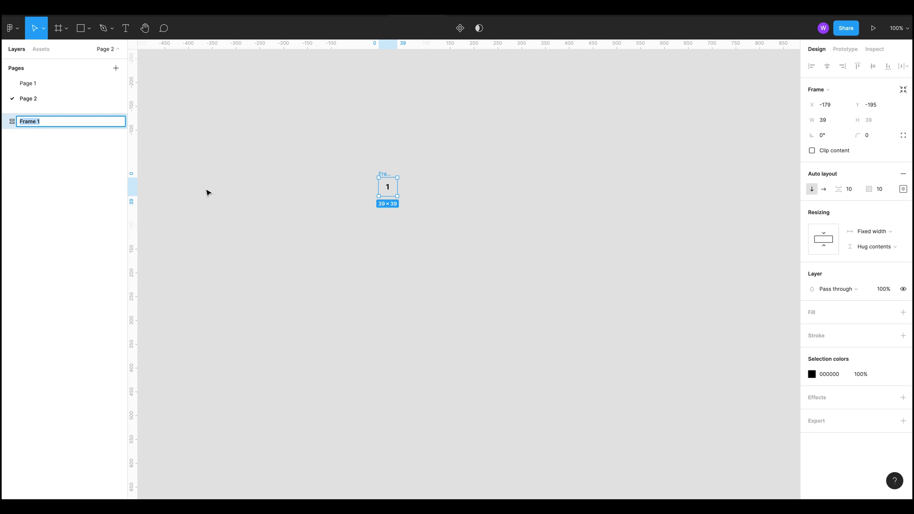
text(Day)
key(Return)
Step: Duplicate the Day frame into three copies and space them evenly
click(373, 145)
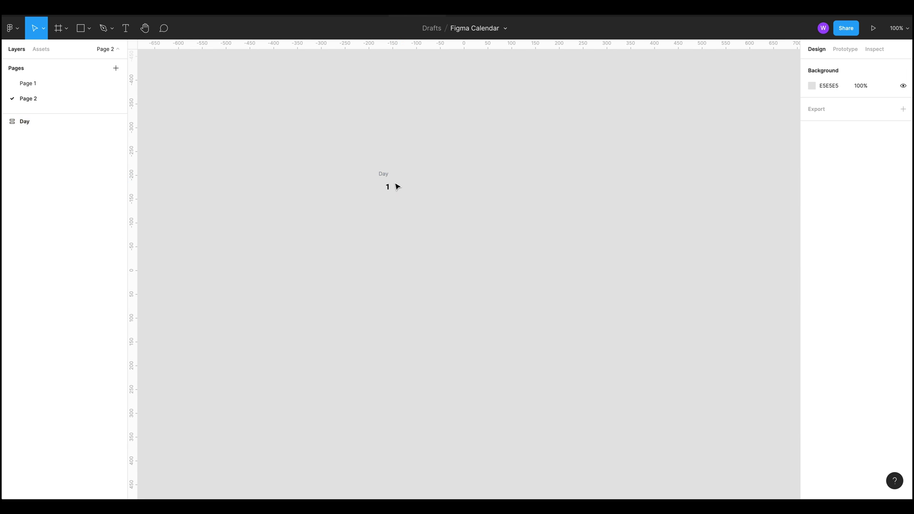
drag(389, 174, 441, 174)
click(490, 297)
key(ctrl+a)
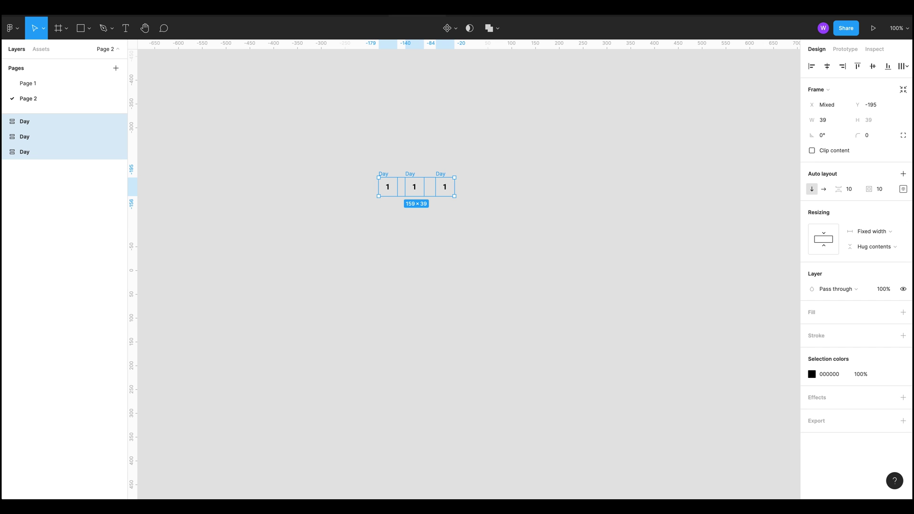
click(903, 66)
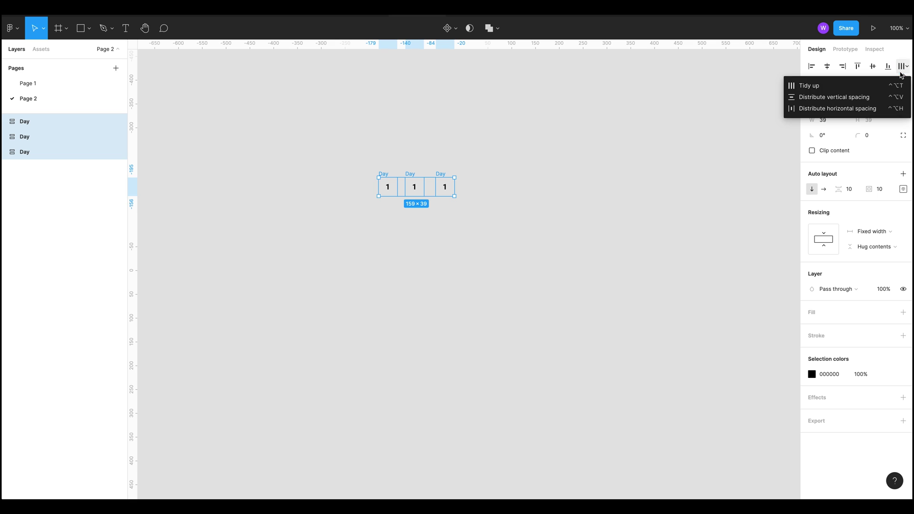
click(841, 86)
click(429, 307)
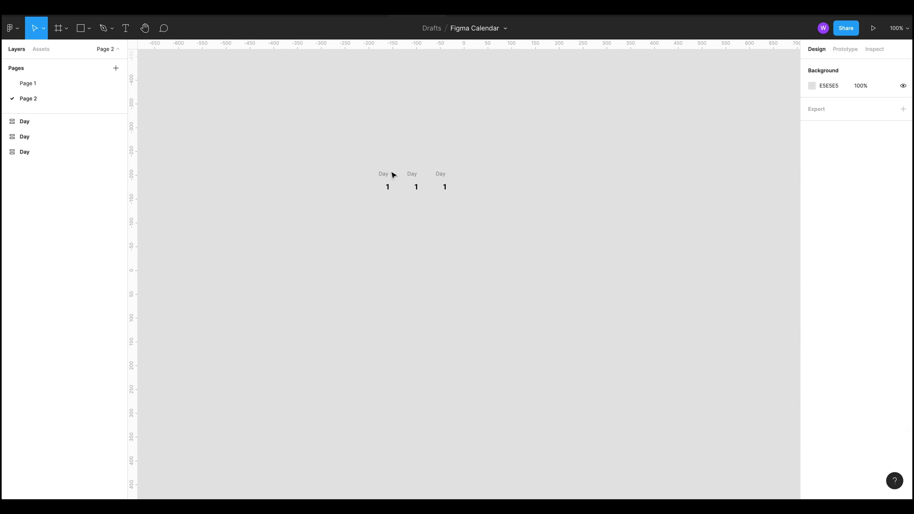
Step: Rename the first frame to Day / Default
click(387, 175)
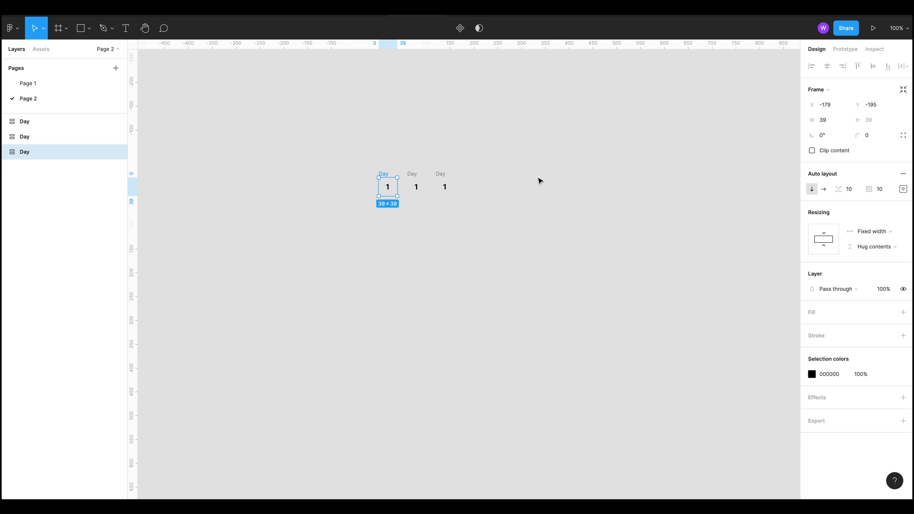
double_click(51, 152)
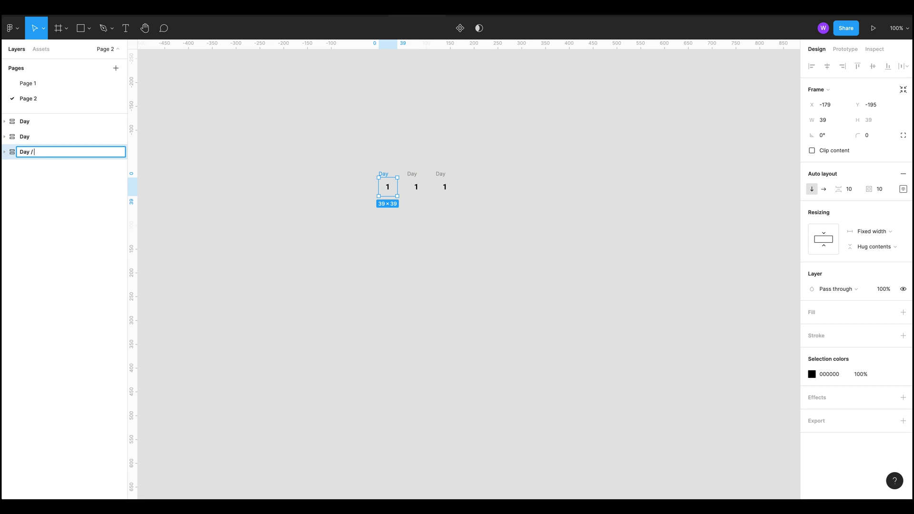
text(/ Default)
key(Return)
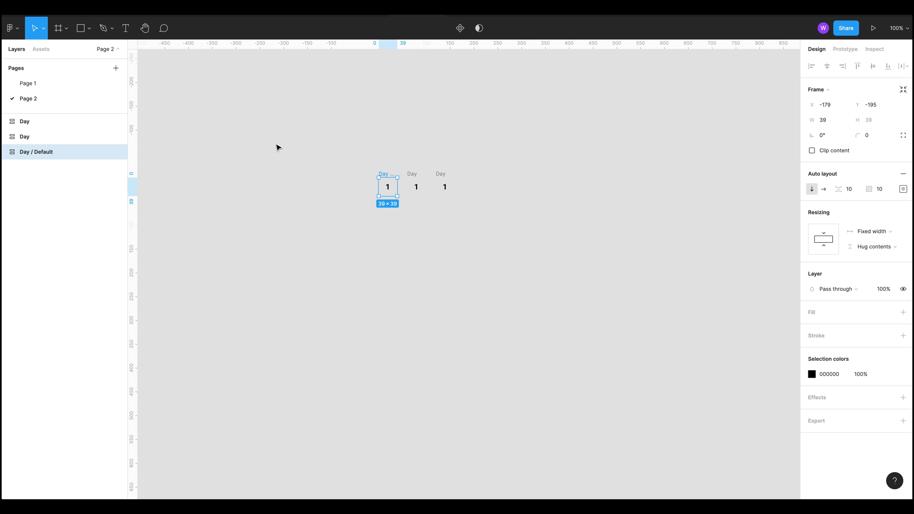
Step: Rename the middle and right frames to Day / Hover and Day / Active
click(418, 183)
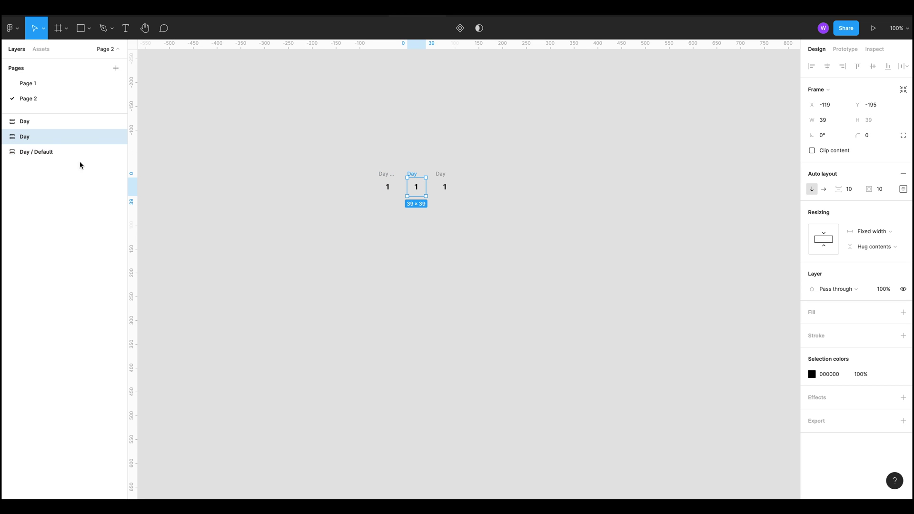
double_click(38, 136)
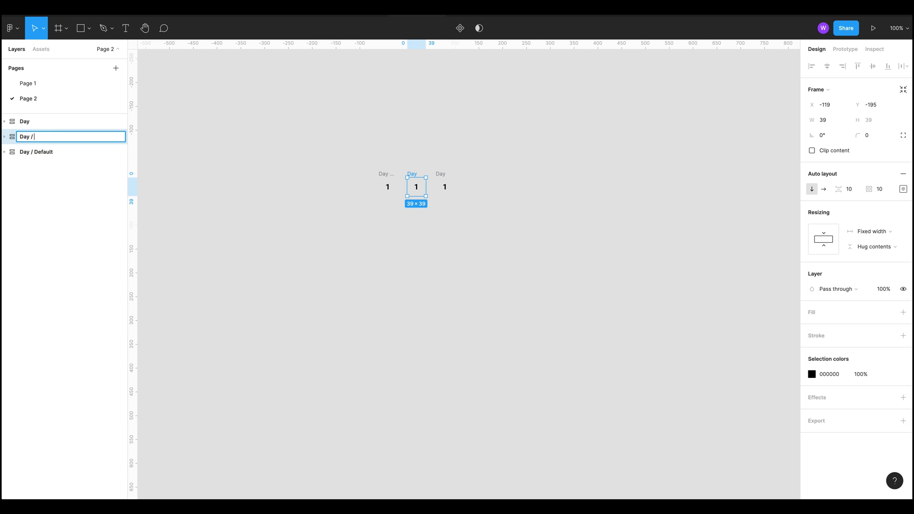
key(Return)
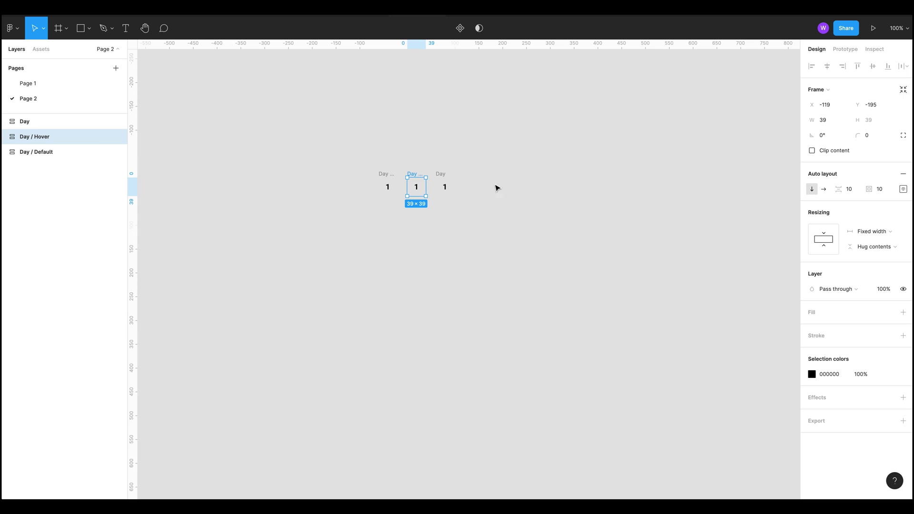
click(445, 185)
double_click(56, 121)
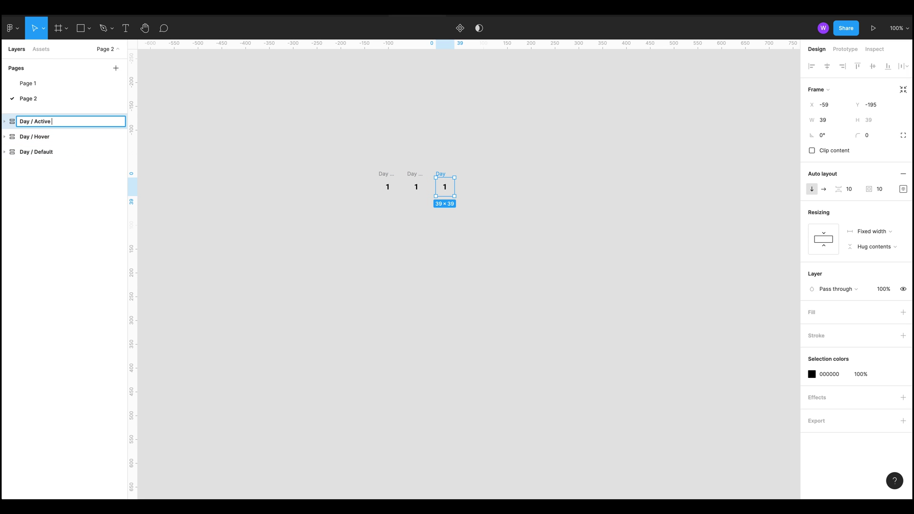
key(Return)
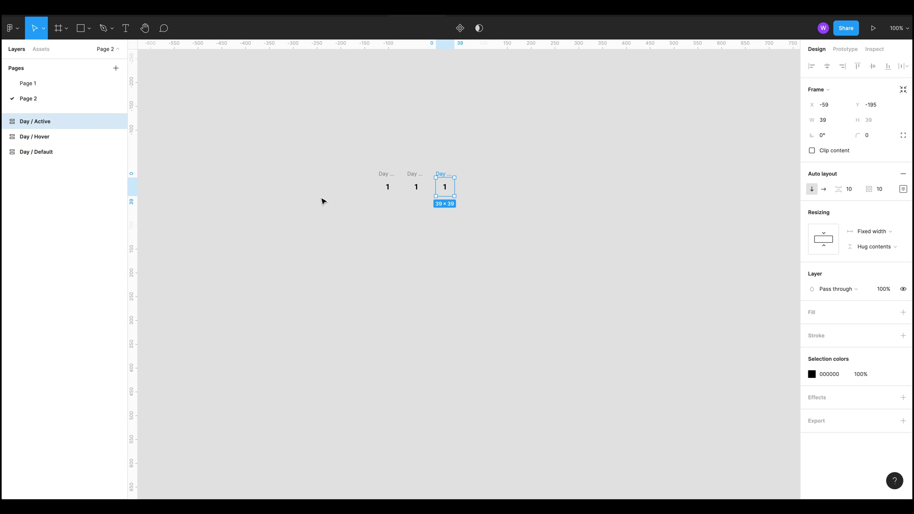
Step: Add a light-purple C09BD8 fill to Day / Hover
click(414, 175)
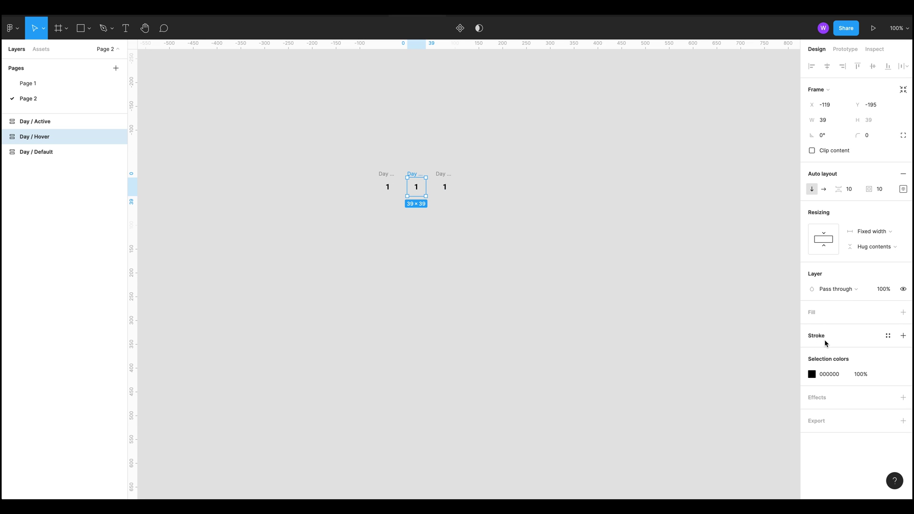
click(903, 312)
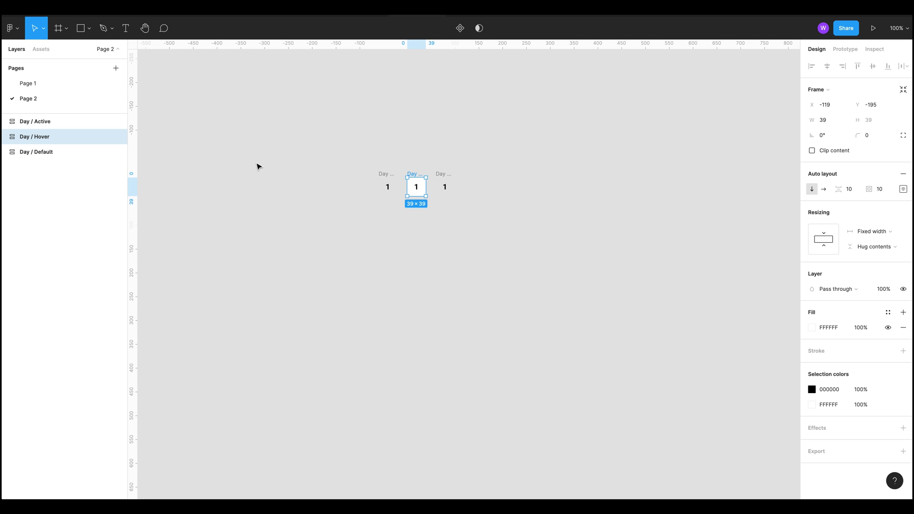
click(829, 331)
click(814, 327)
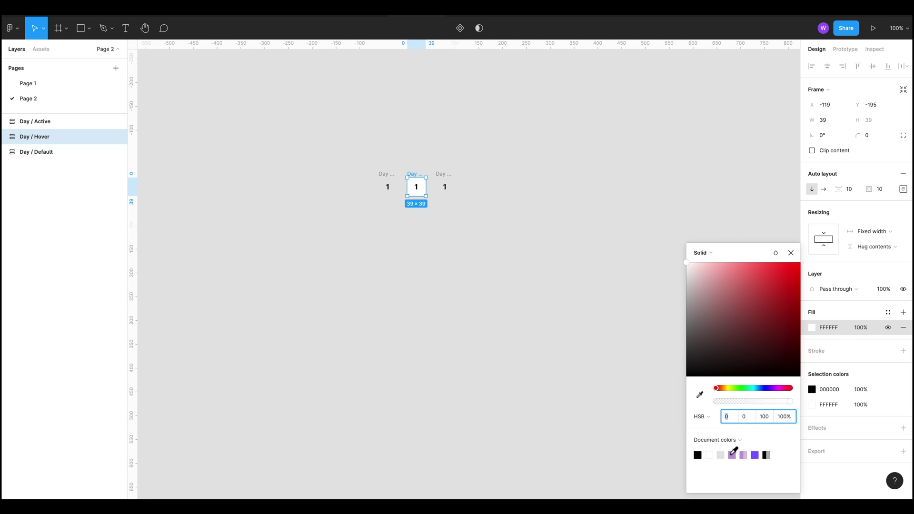
click(731, 455)
click(433, 112)
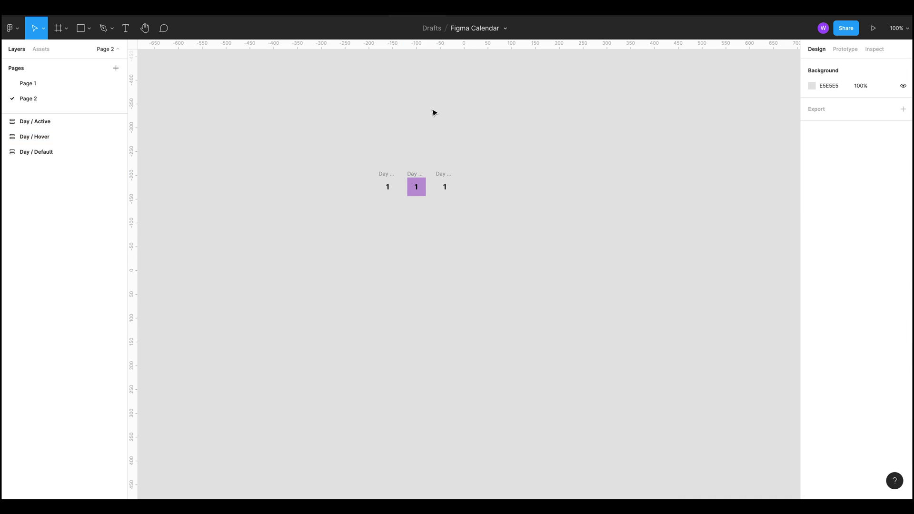
Step: Add the same C09BD8 fill to Day / Active
click(443, 177)
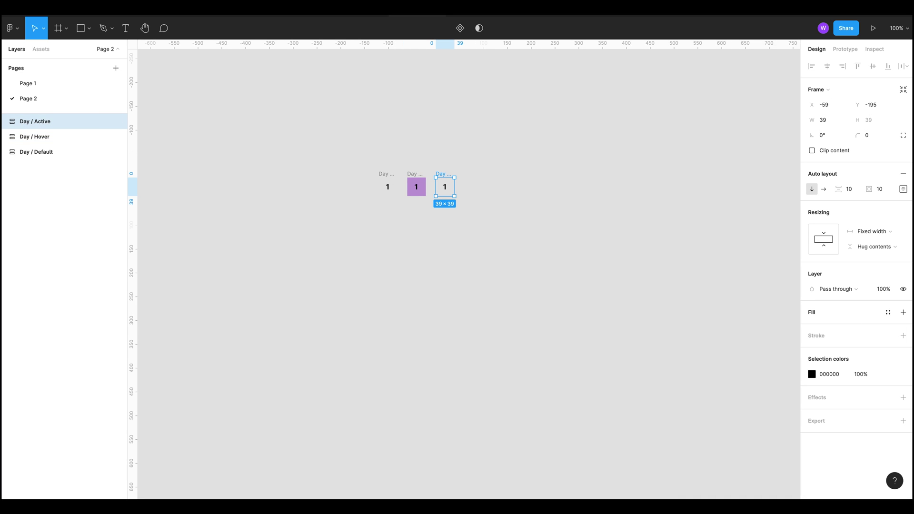
click(902, 312)
click(817, 327)
click(813, 328)
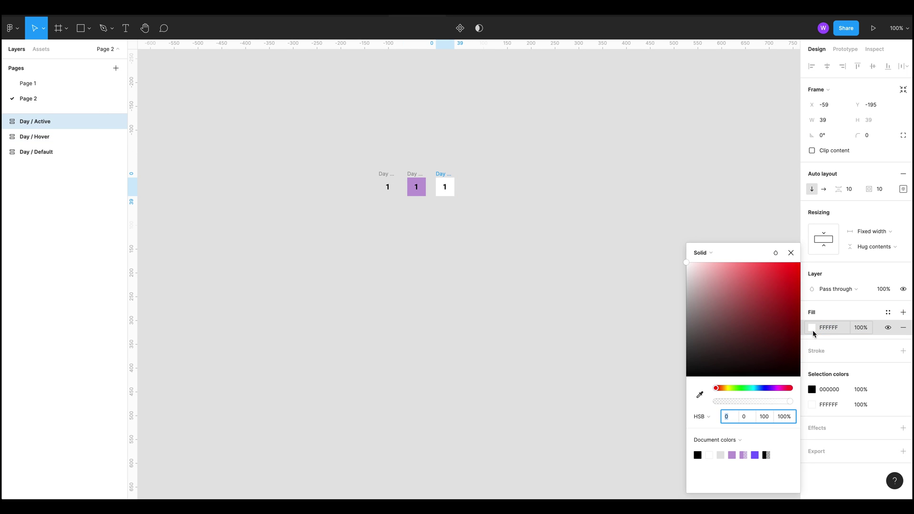
click(732, 454)
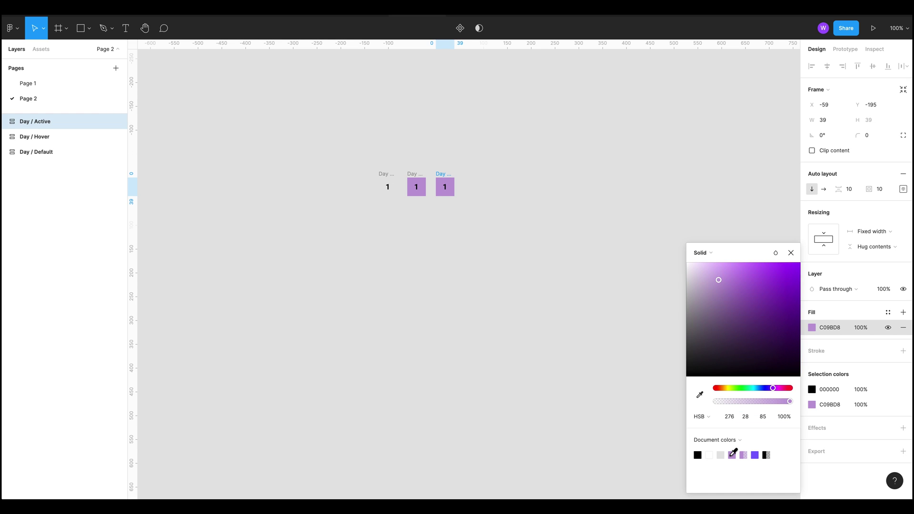
click(475, 277)
Step: Set Day / Hover's fill opacity to 50%
click(415, 177)
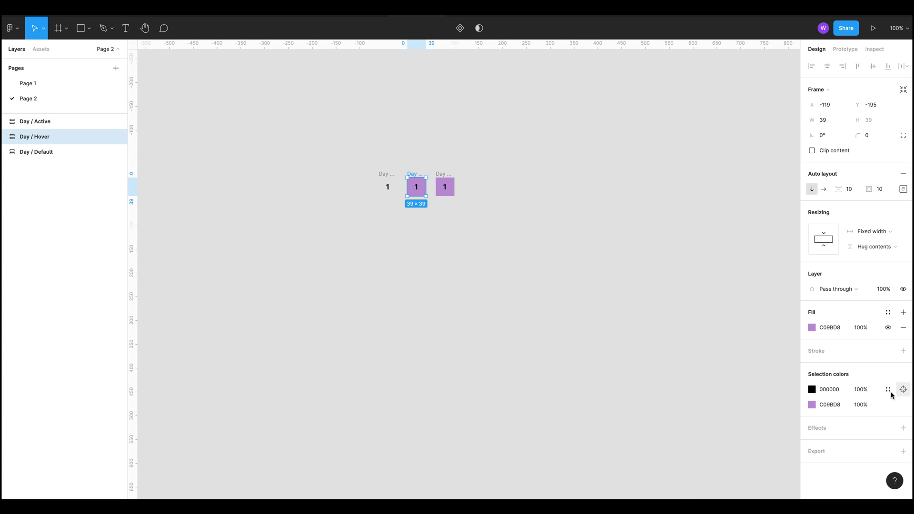
click(863, 328)
text(50)
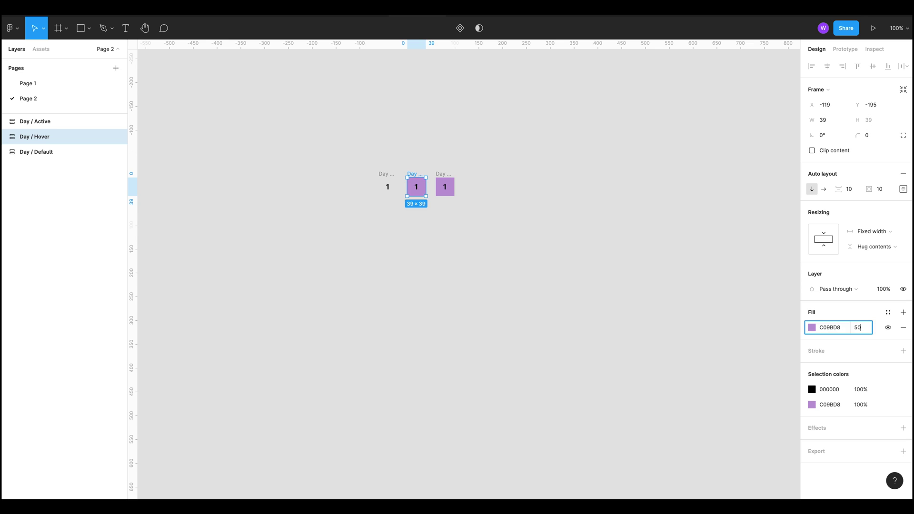
key(Return)
click(527, 86)
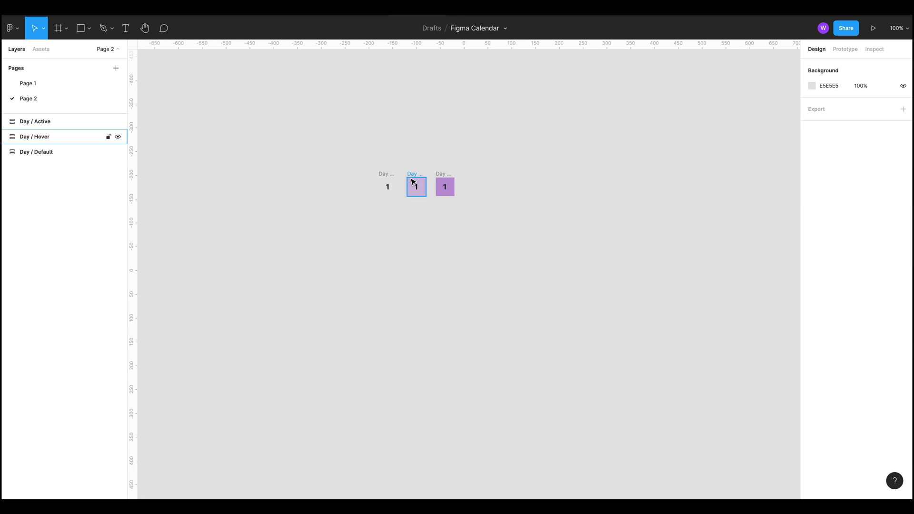
Step: Change the shared 000000 number colour in Day / Hover and Day / Active to white
click(414, 179)
shift+click(444, 186)
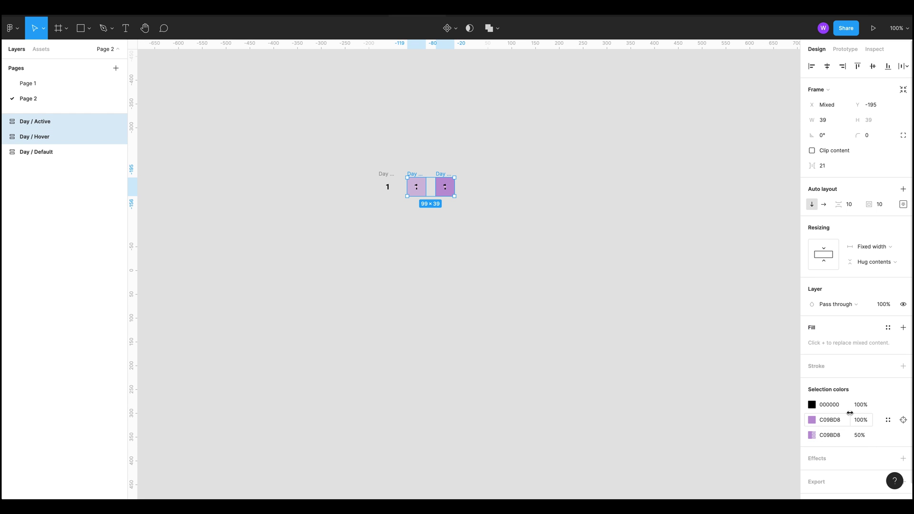
click(837, 405)
text(ff)
key(Return)
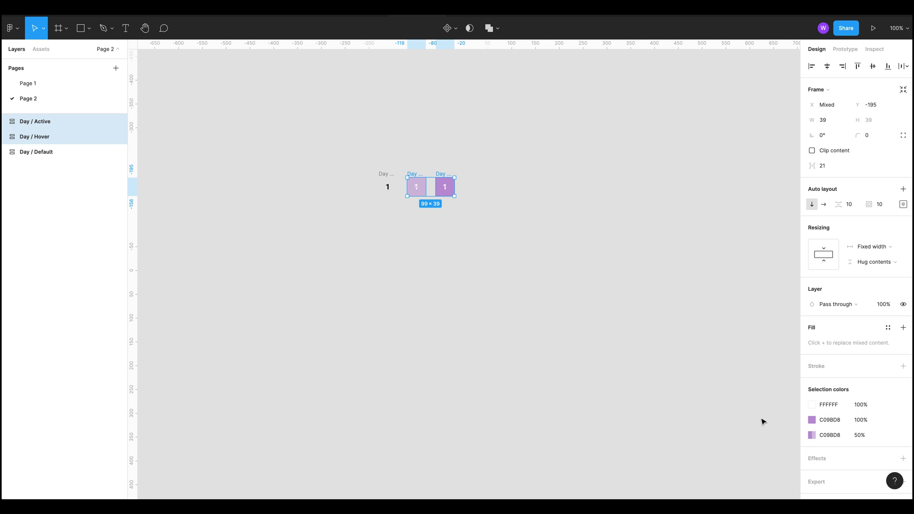
click(757, 398)
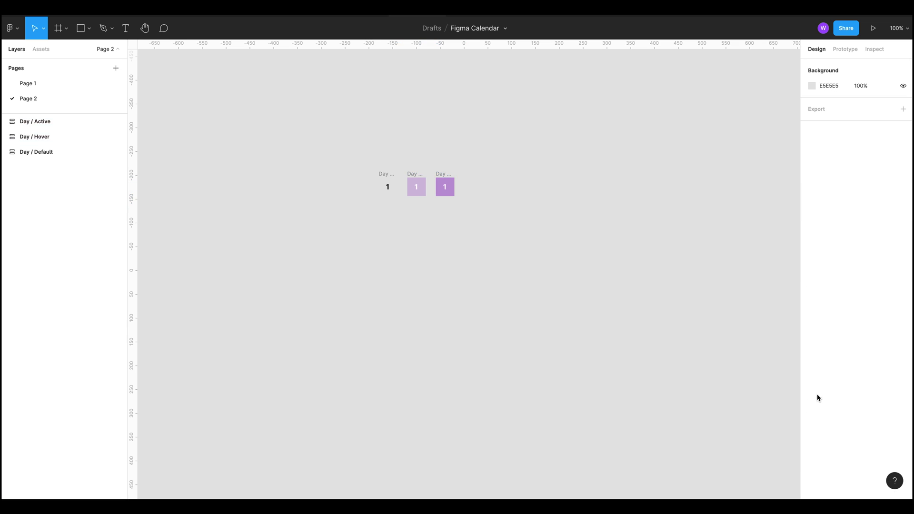
Step: Reselect both frames and set their number colour to FFFFFF
click(417, 186)
shift+click(439, 178)
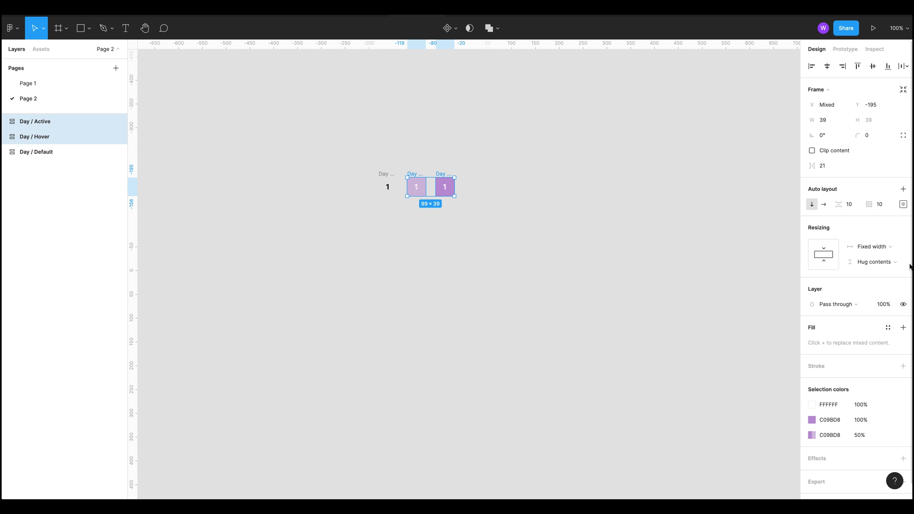
click(831, 407)
text(fff)
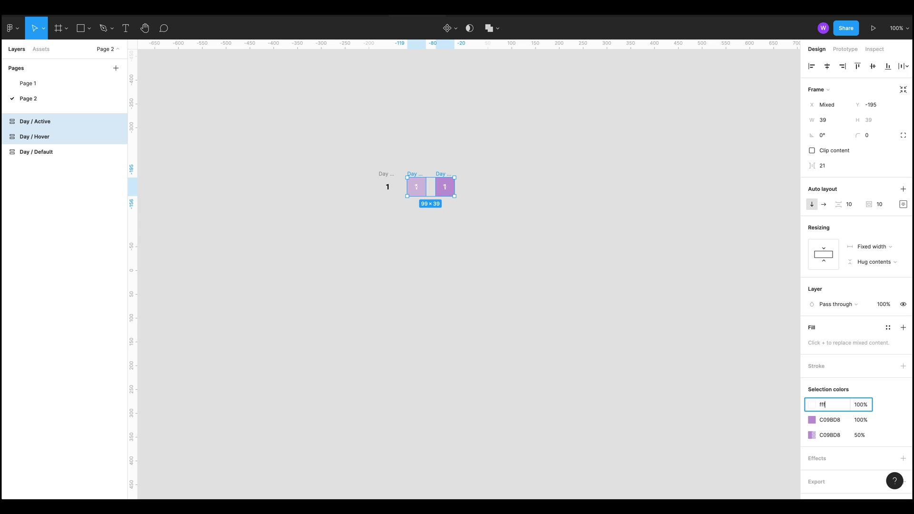
key(Return)
Step: Switch the number colour to 000 and then back to fff
click(830, 403)
double_click(831, 403)
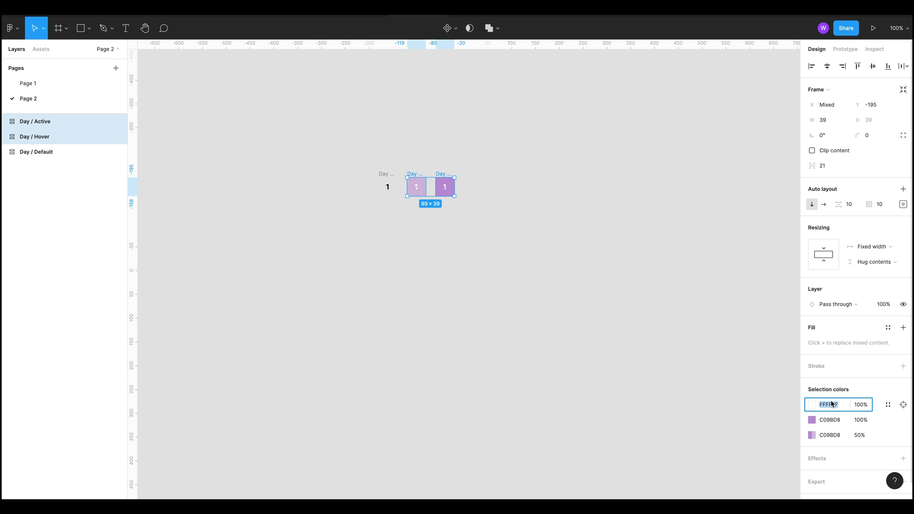
text(000)
key(Return)
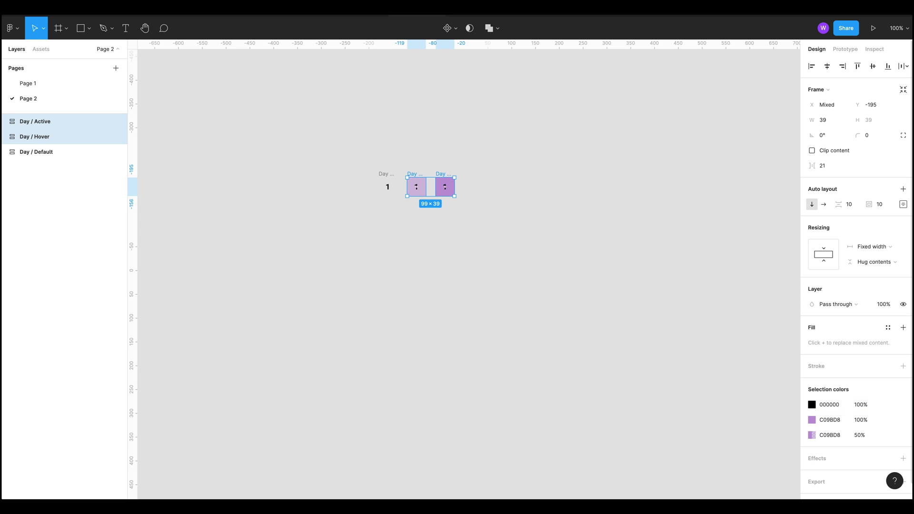
click(830, 404)
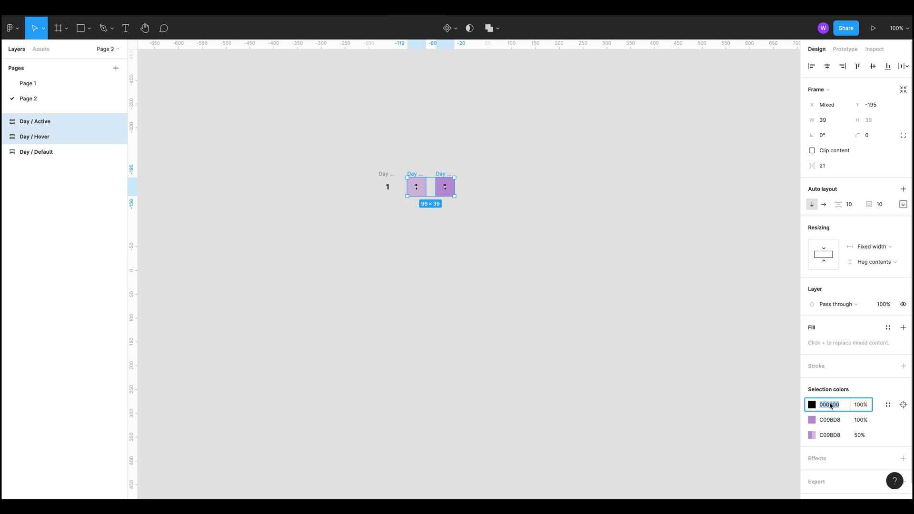
text(fff)
key(Return)
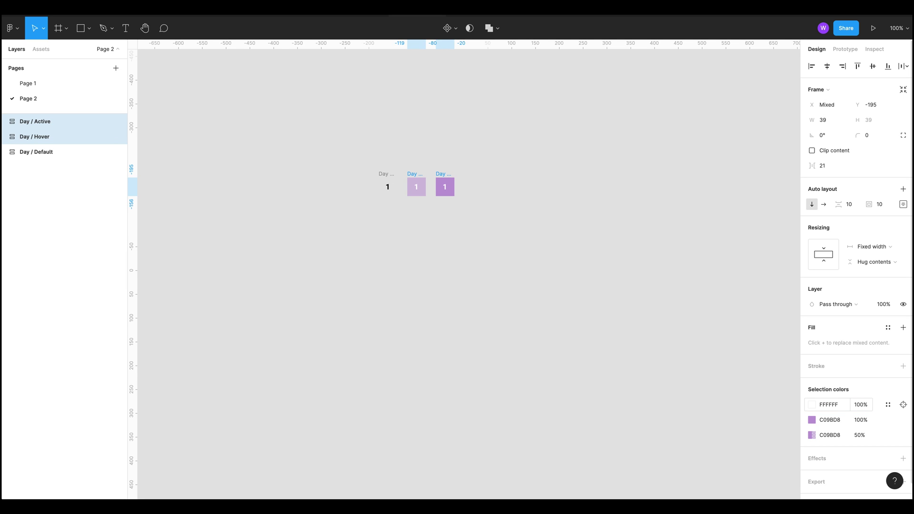
Step: Combine the three day frames into a Day component set and expand its variants
click(385, 337)
scroll(333, 243, left, 2)
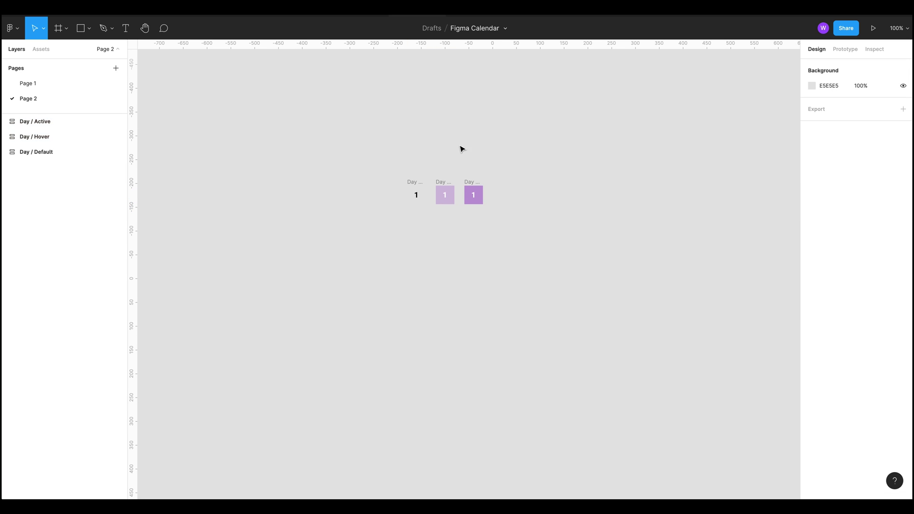
drag(342, 148, 510, 225)
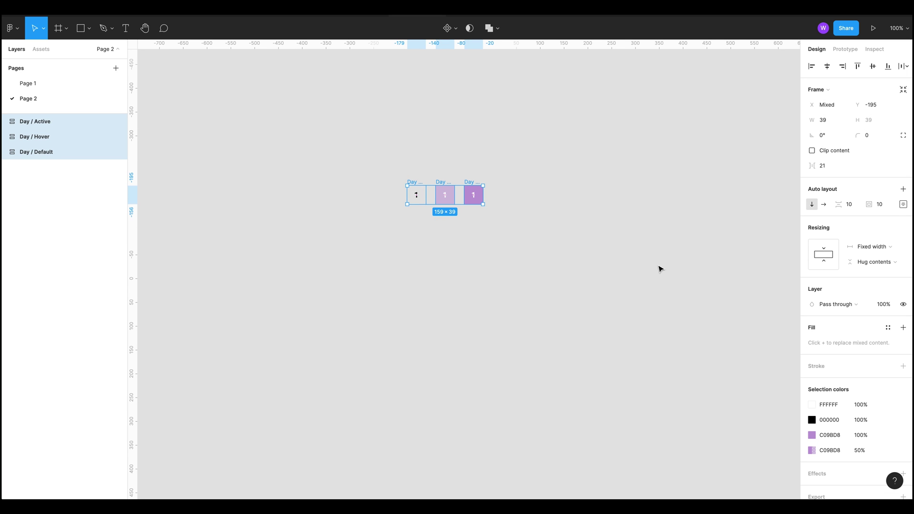
click(455, 29)
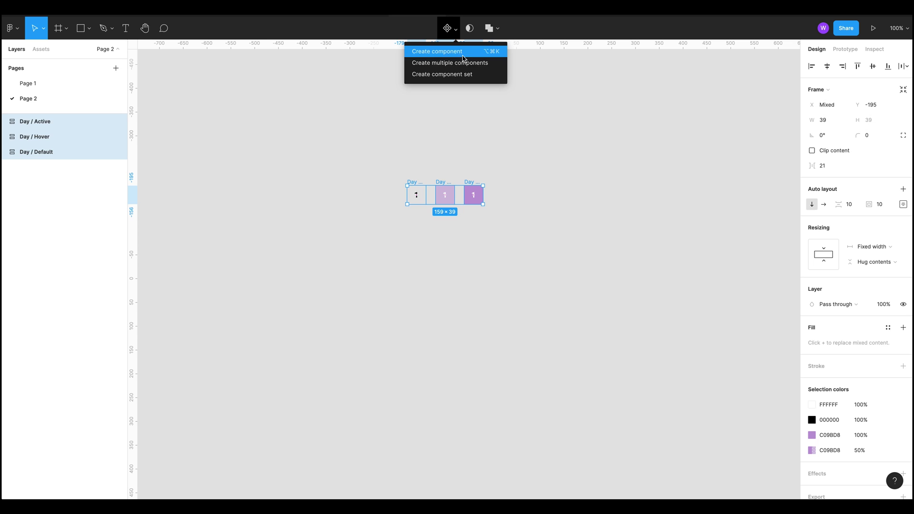
click(463, 76)
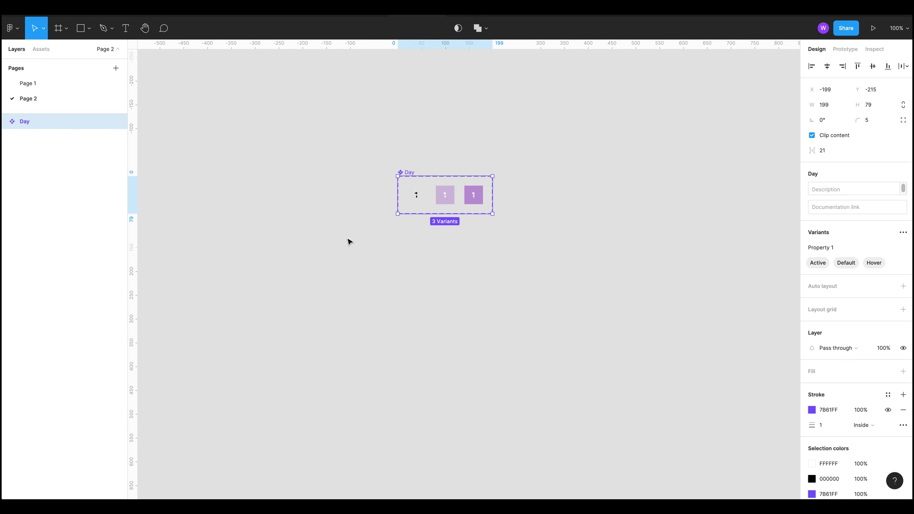
click(634, 221)
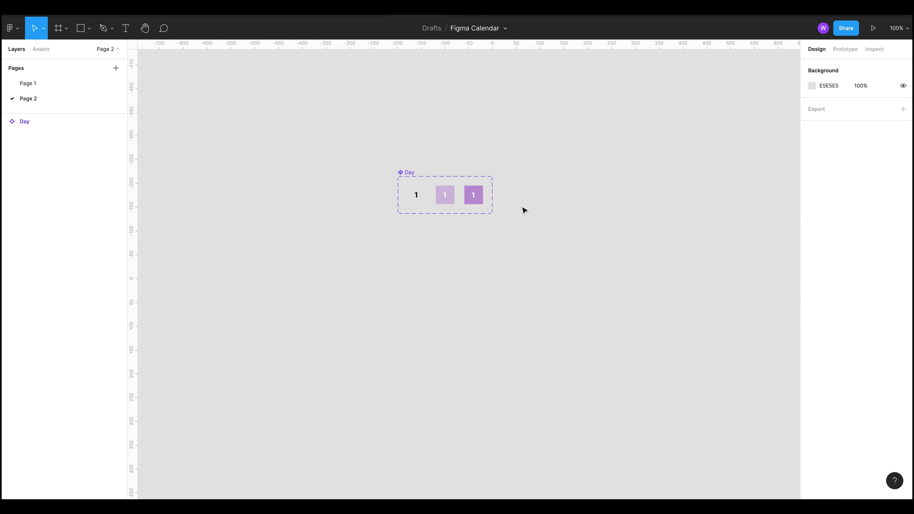
drag(411, 171, 326, 173)
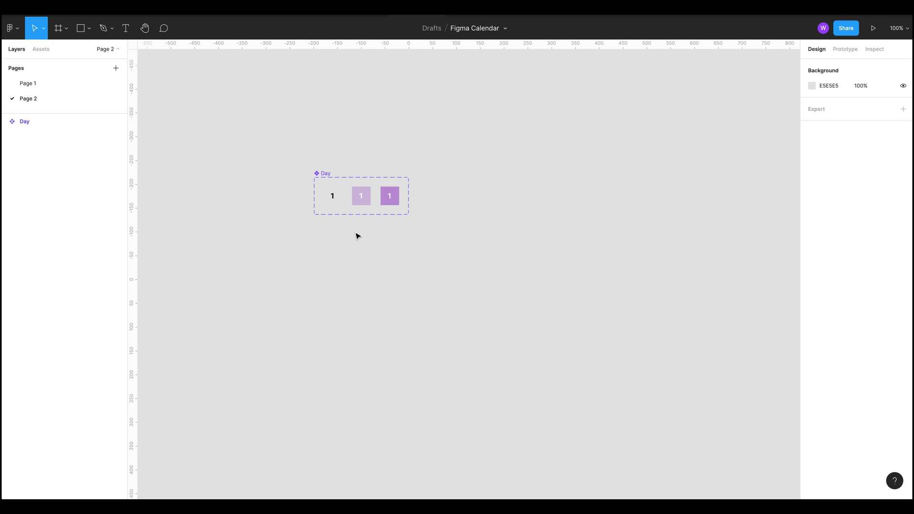
scroll(366, 241, right, 2)
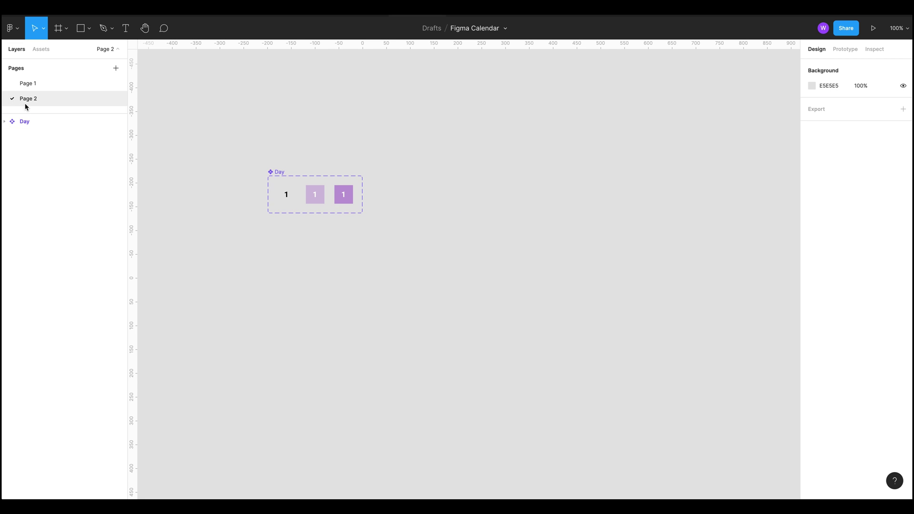
click(5, 121)
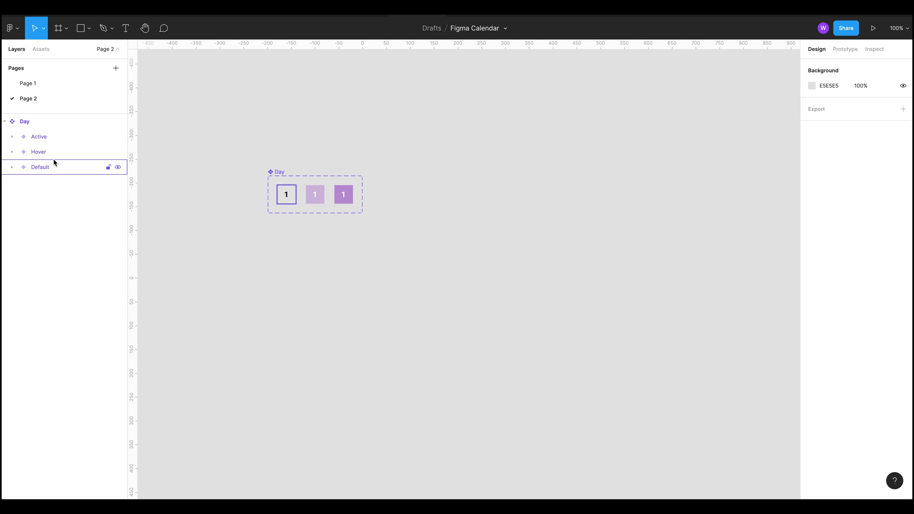
Step: Undo the set, create multiple components from the frames, and combine them as variants
scroll(481, 264, right, 2)
scroll(393, 229, up, 2)
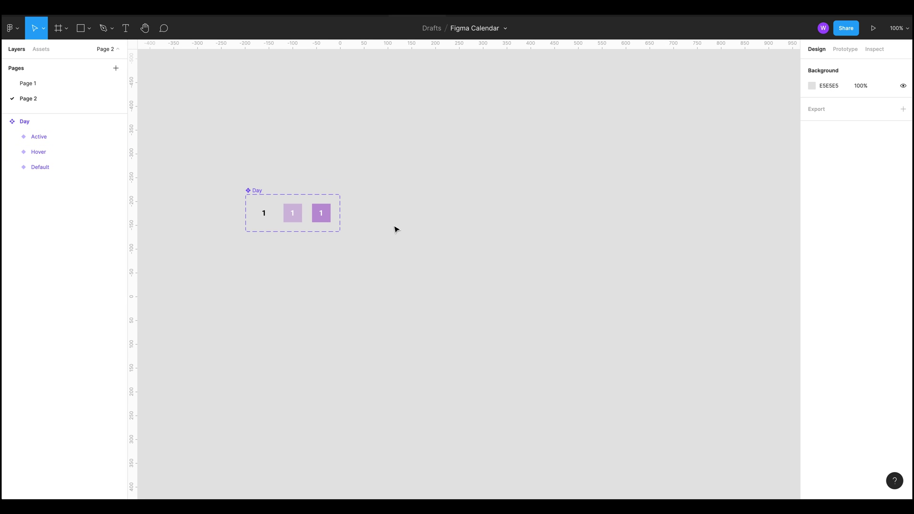
key(ctrl+a)
key(ctrl+z)
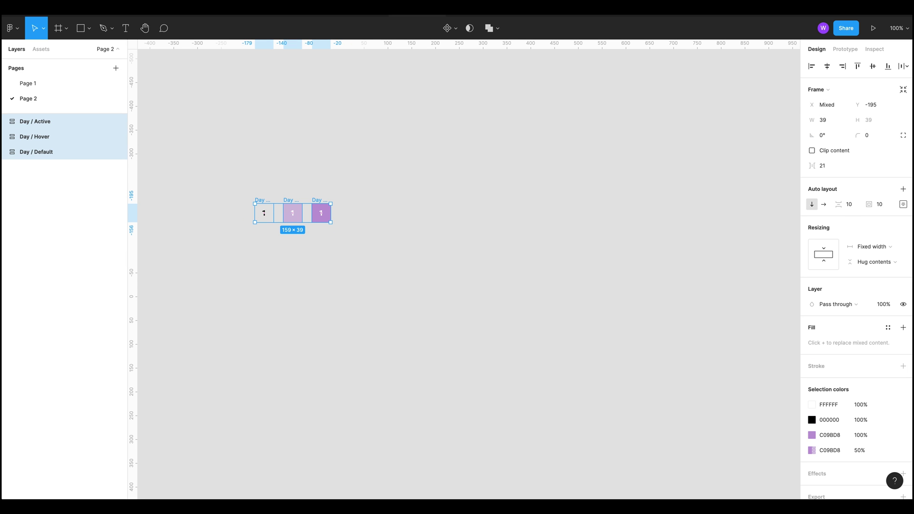
click(455, 28)
click(462, 62)
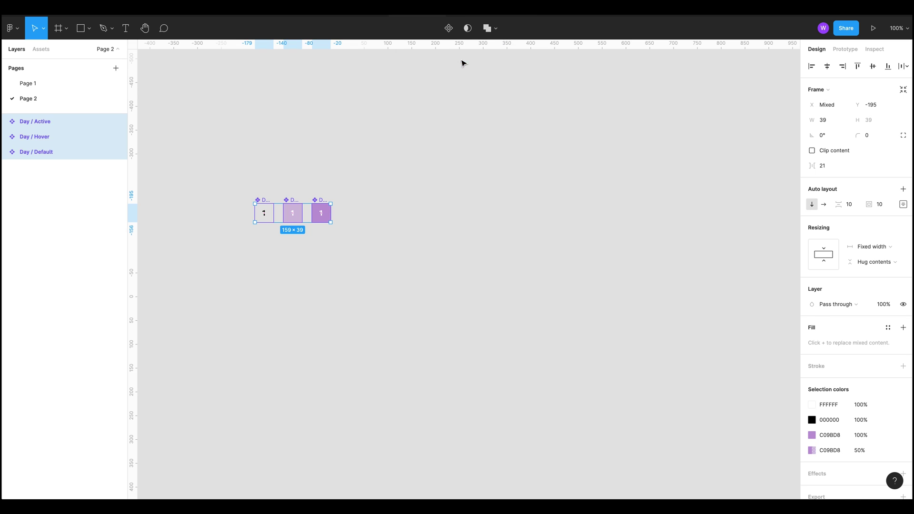
click(843, 209)
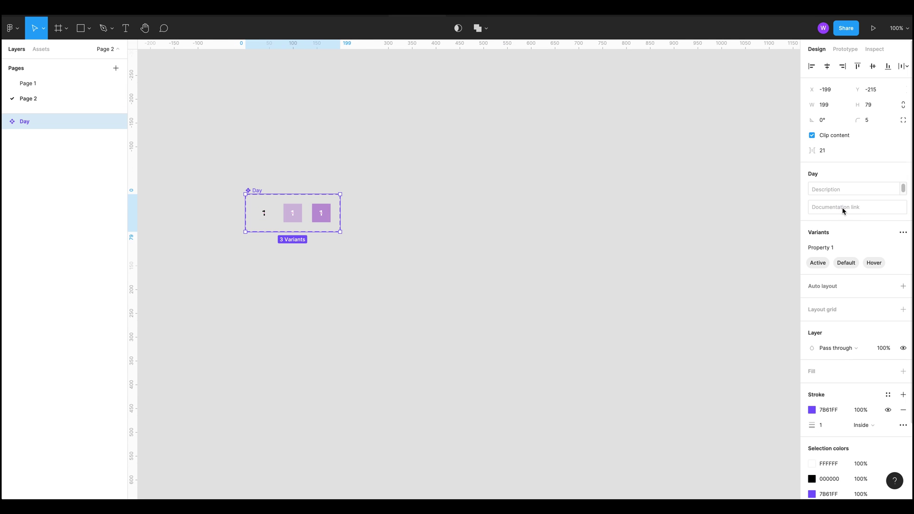
click(4, 121)
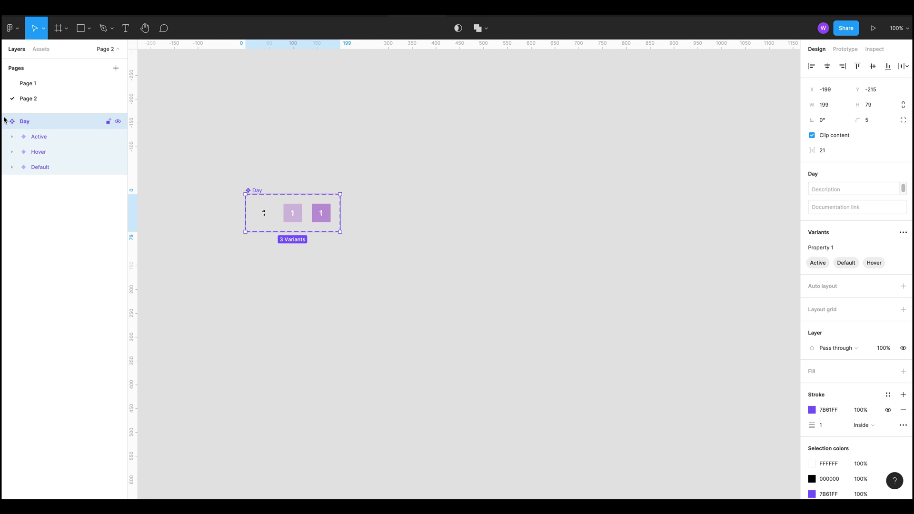
Step: Review the local components in Assets and check the Hover and Active variants
click(4, 121)
click(517, 191)
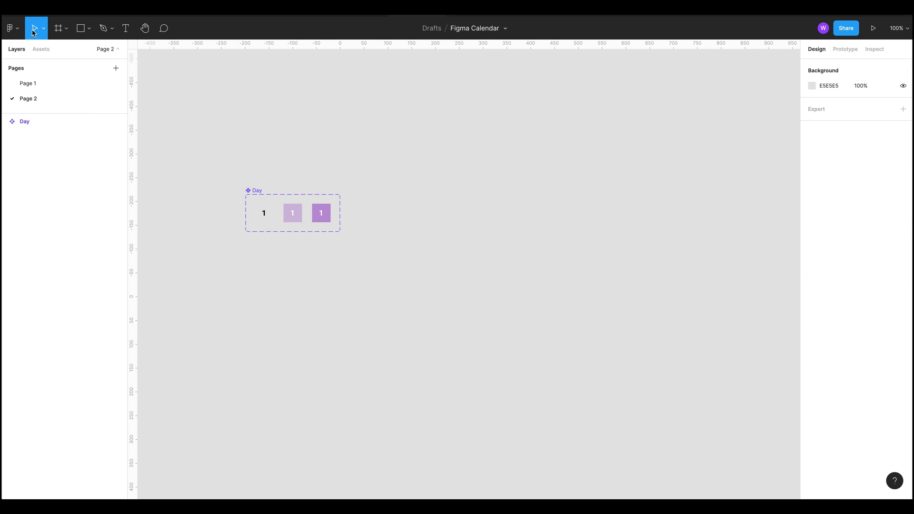
click(40, 49)
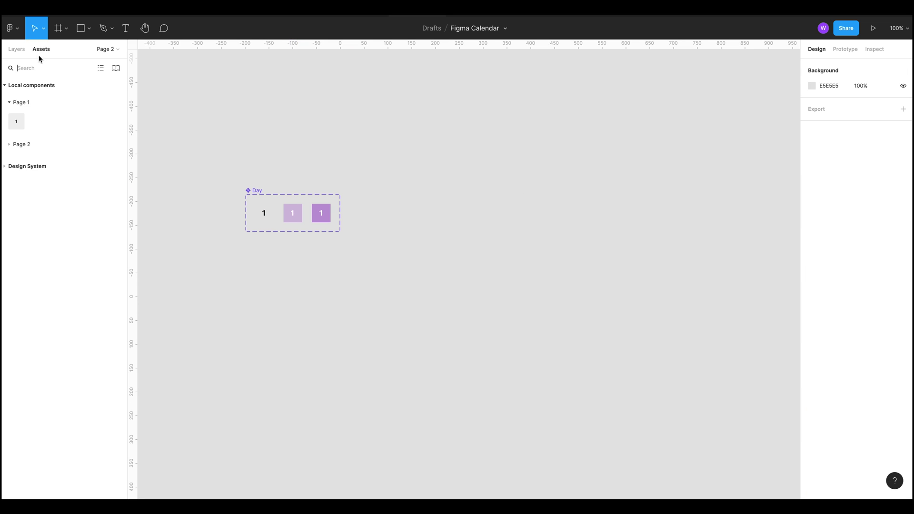
click(10, 104)
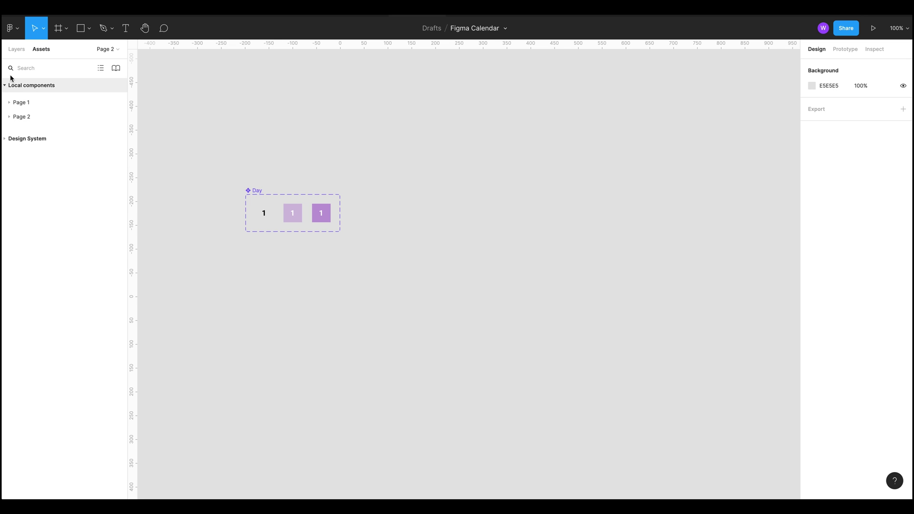
click(18, 51)
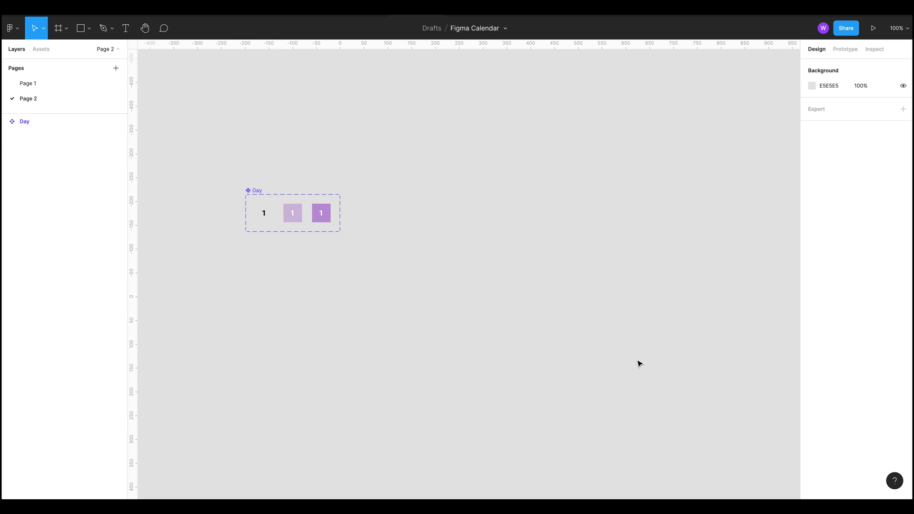
click(299, 210)
shift+click(325, 209)
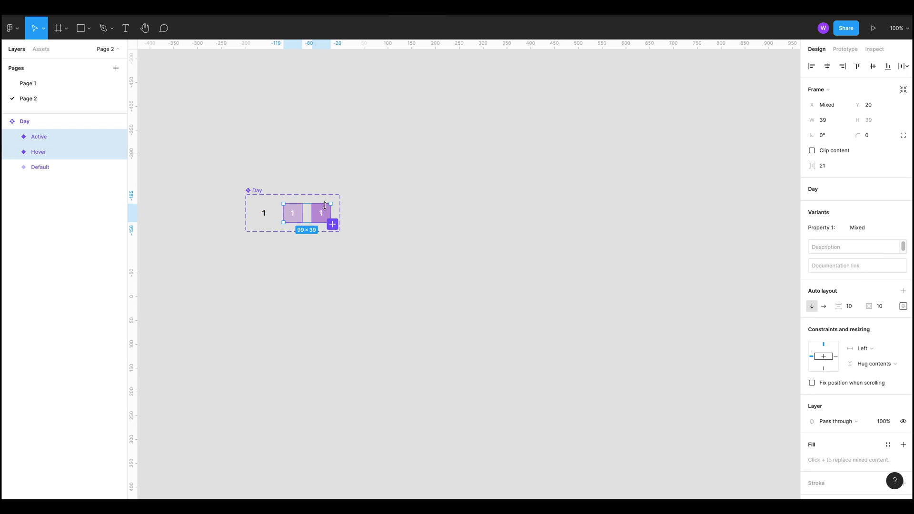
click(469, 330)
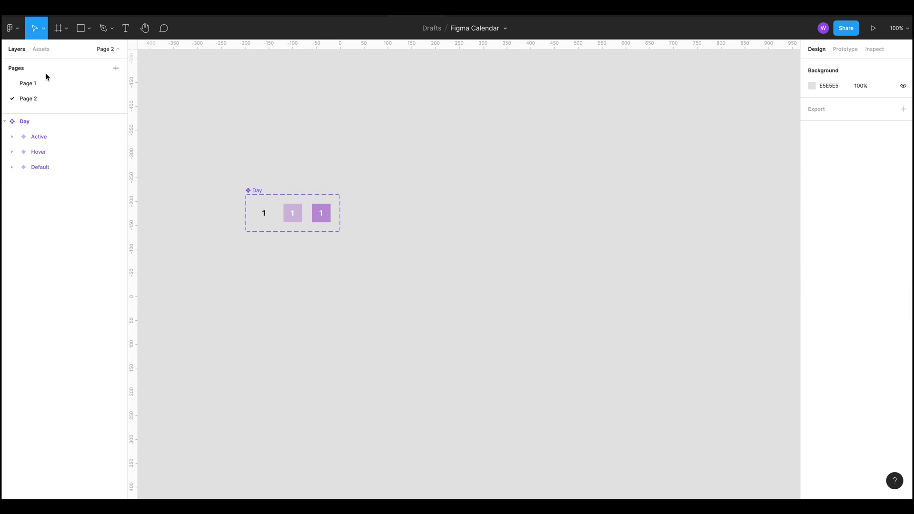
Step: Delete the older Day component set from Page 1 and return to Page 2
click(30, 85)
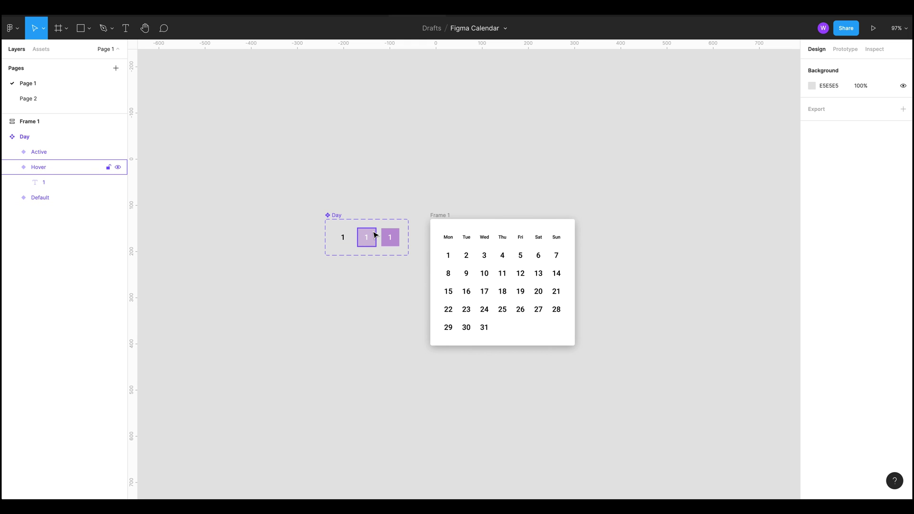
click(336, 217)
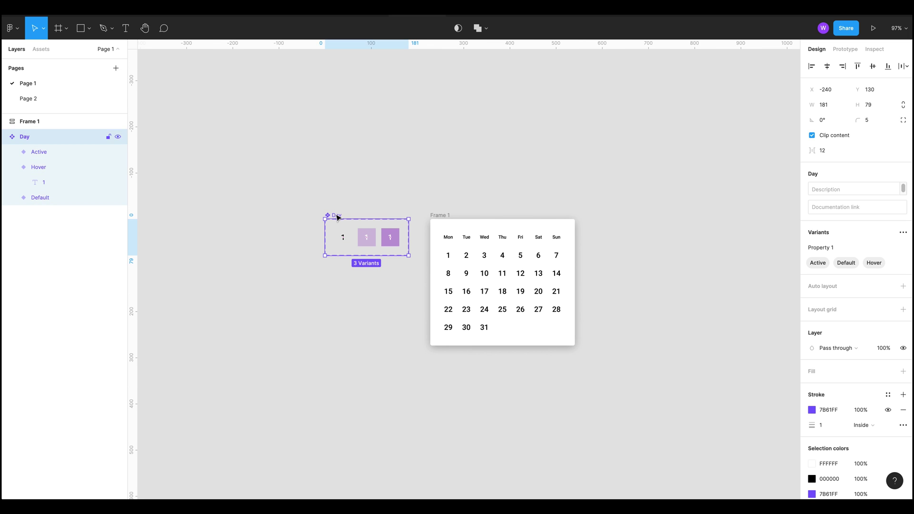
key(Delete)
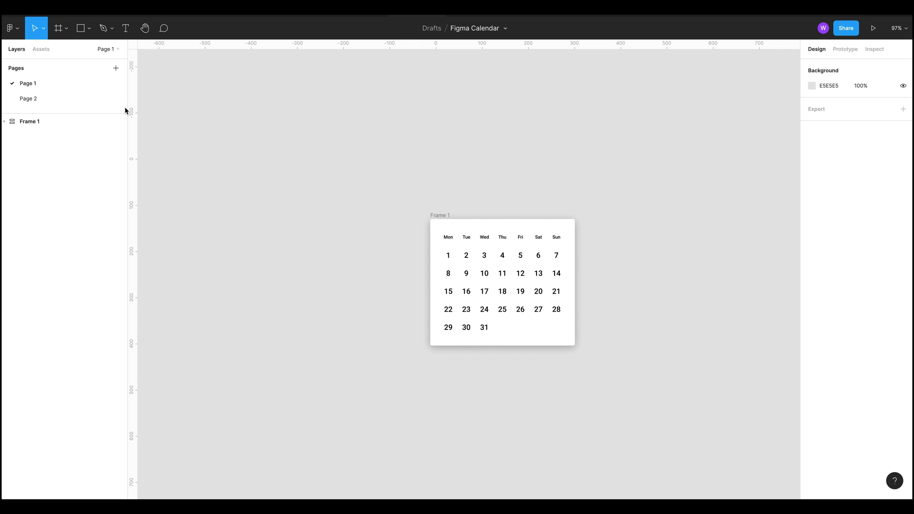
click(79, 98)
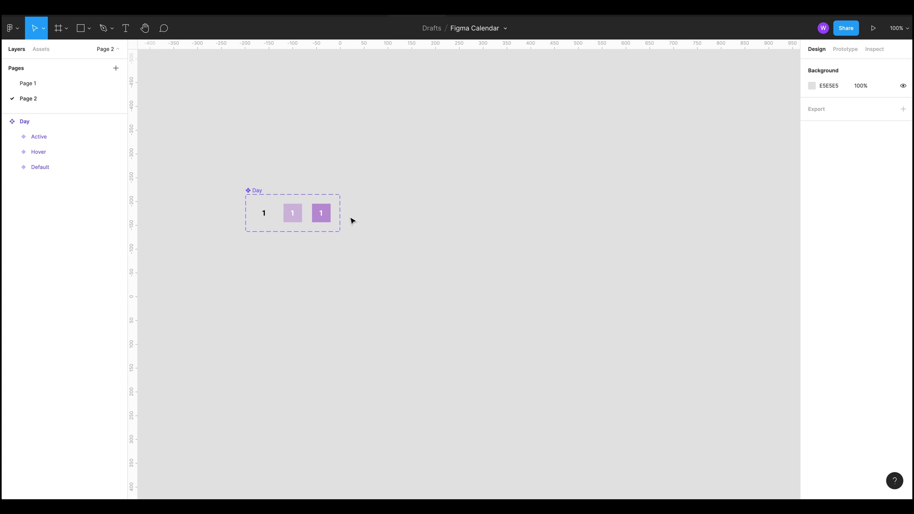
Step: Place a Day instance from Assets and duplicate it into a row of seven
click(52, 53)
drag(16, 109, 492, 210)
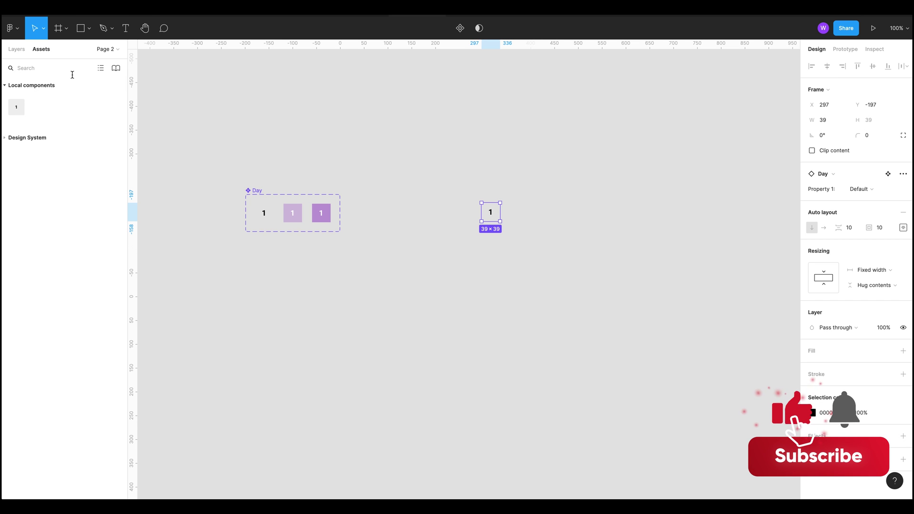
click(19, 49)
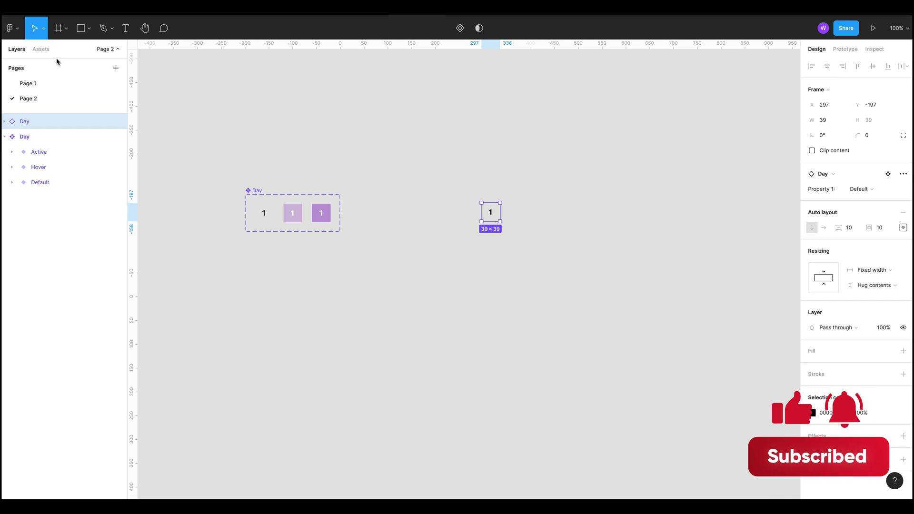
click(40, 50)
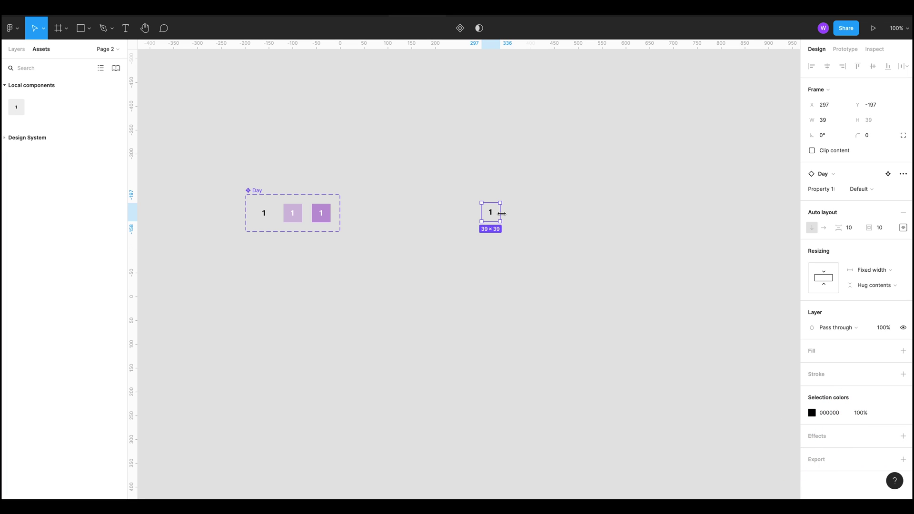
drag(495, 213, 478, 165)
Step: Duplicate the row into further rows and delete four extras, leaving 31 instances
click(661, 255)
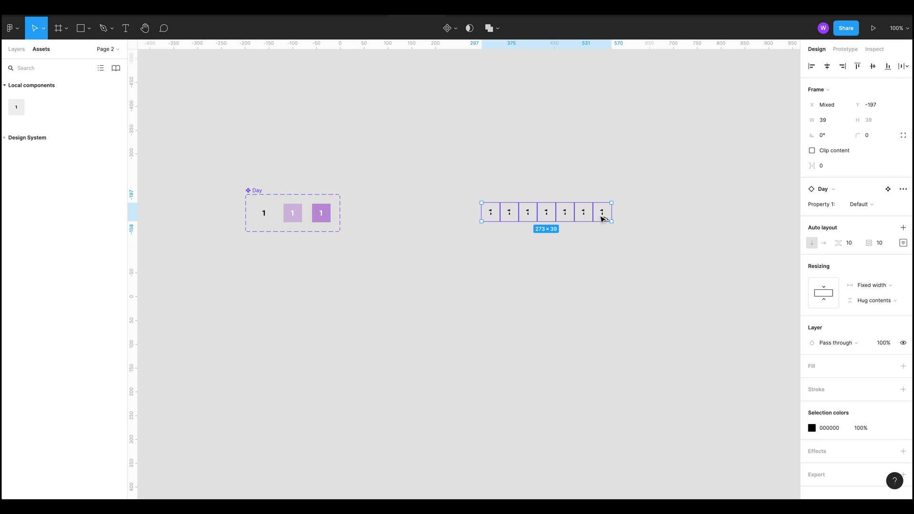
drag(602, 214, 549, 287)
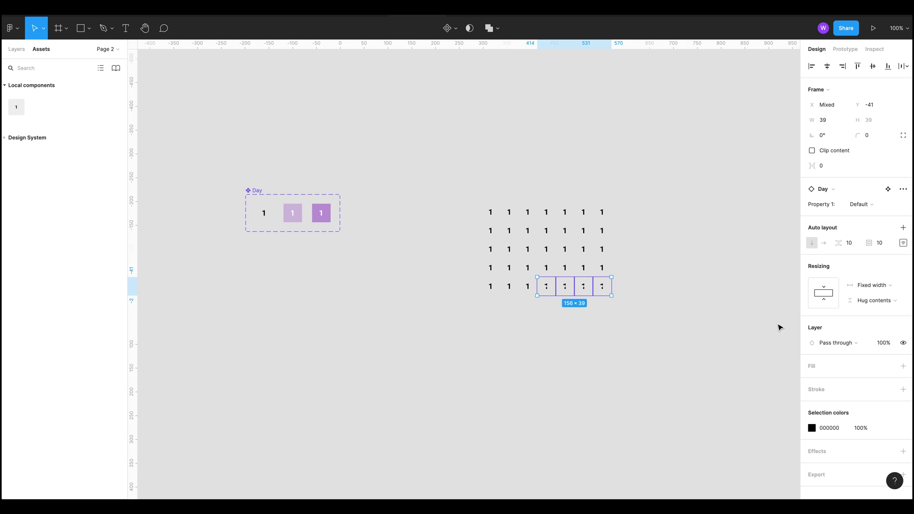
key(Delete)
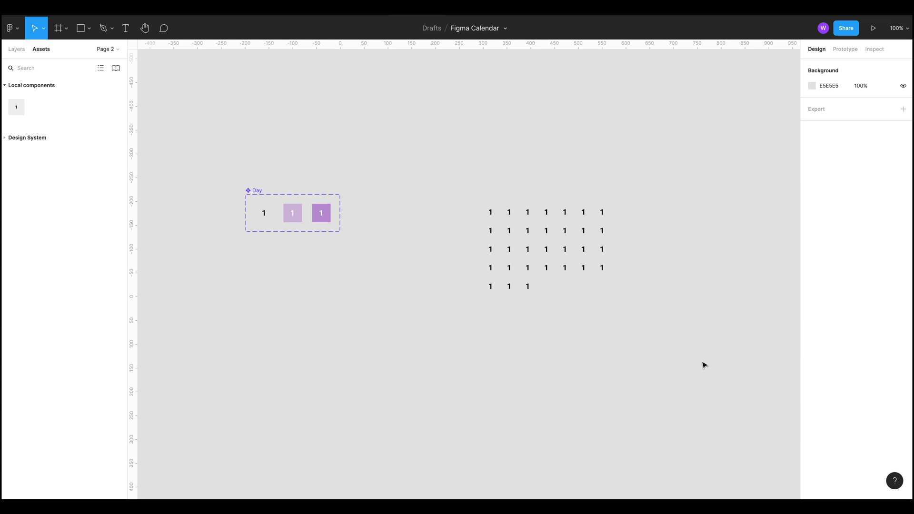
Step: Change the second Day cell's number in the top row to 2
drag(462, 143, 631, 342)
click(664, 240)
click(510, 214)
click(511, 215)
key(0)
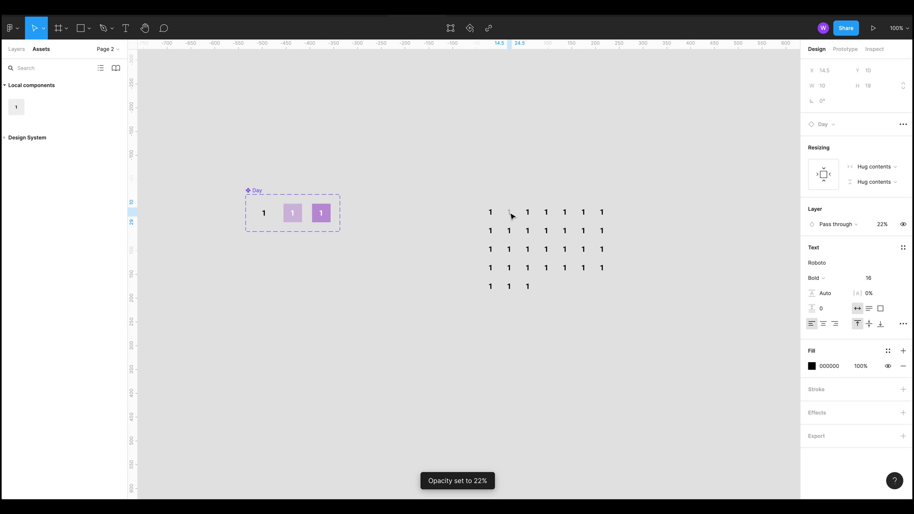
click(522, 192)
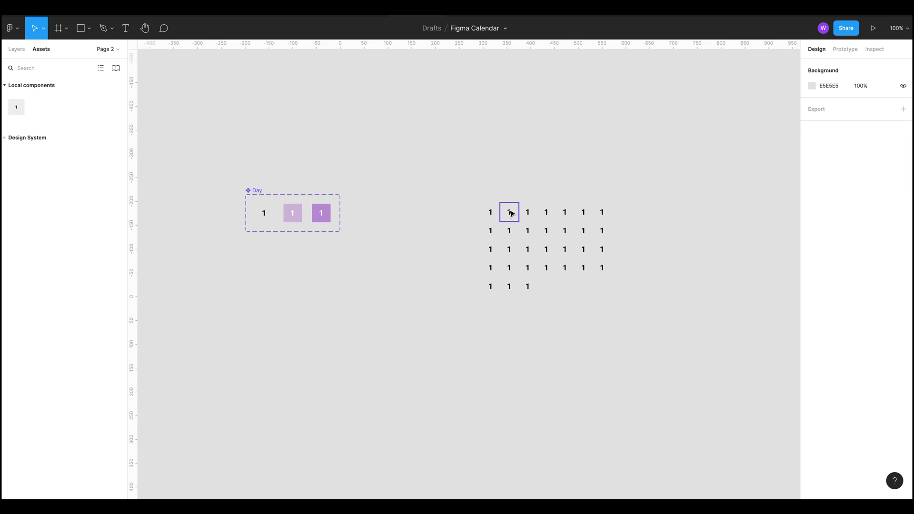
double_click(509, 211)
text(2)
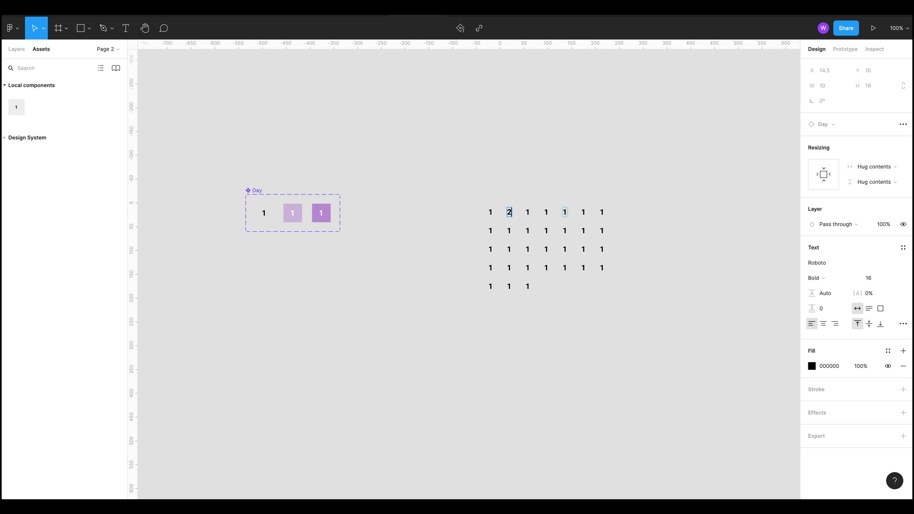
Step: Number the rest of the top row 3, 4, 5, 6 and 7
double_click(527, 212)
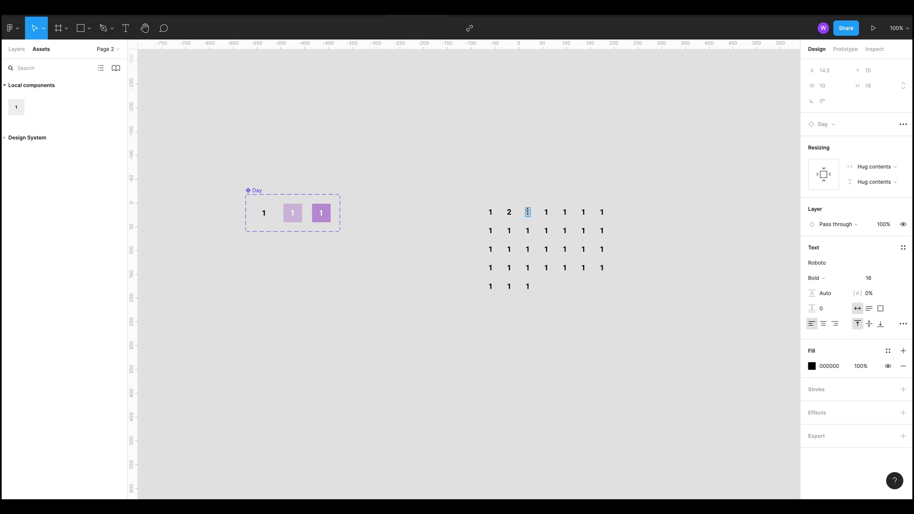
text(3)
double_click(546, 212)
text(4)
double_click(564, 212)
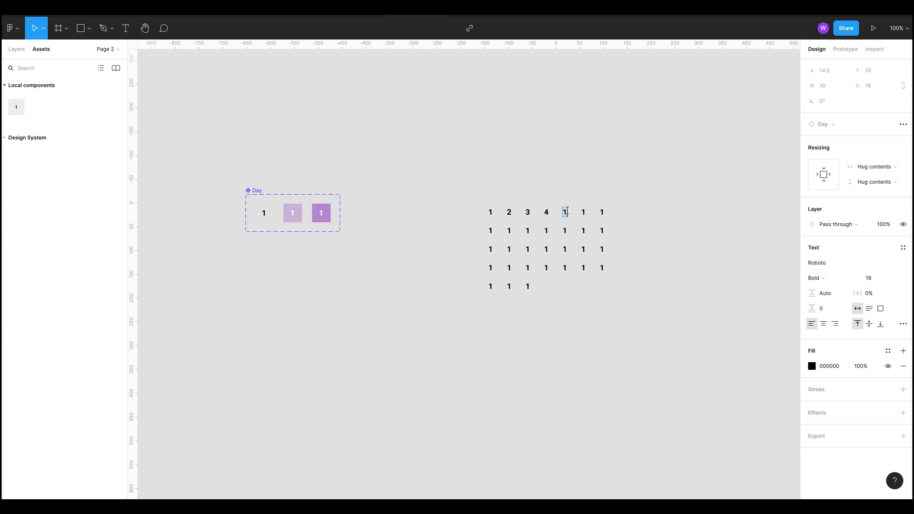
text(5)
double_click(583, 213)
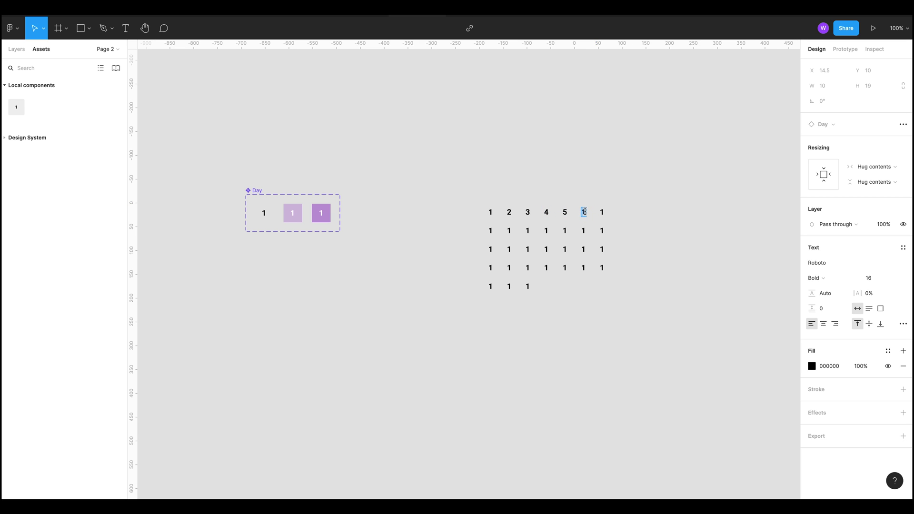
text(6)
double_click(602, 212)
text(7)
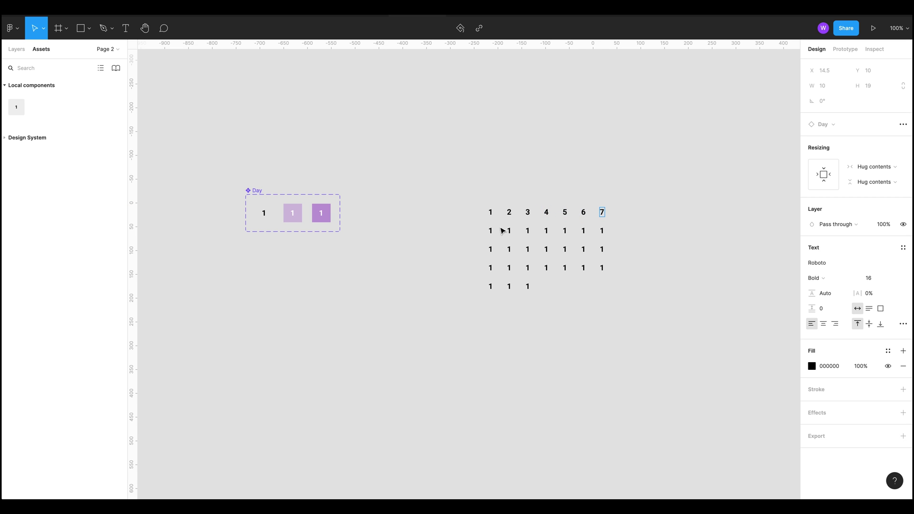
Step: Number the second row's day cells 8 through 14
double_click(490, 230)
text(8)
double_click(508, 231)
text(9)
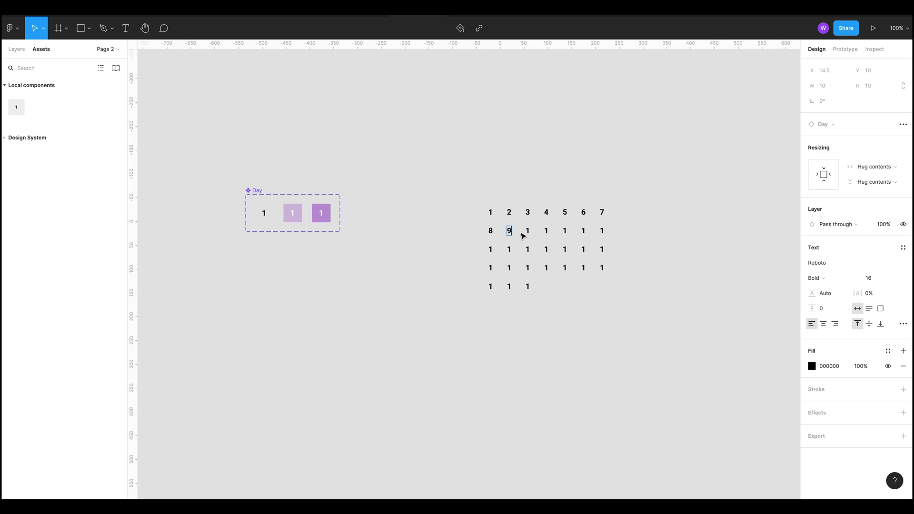
double_click(528, 231)
text(0)
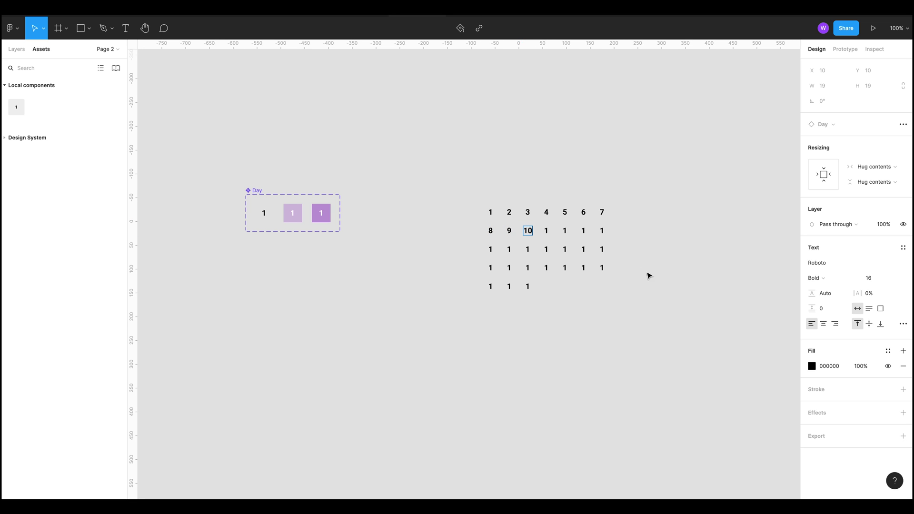
double_click(546, 231)
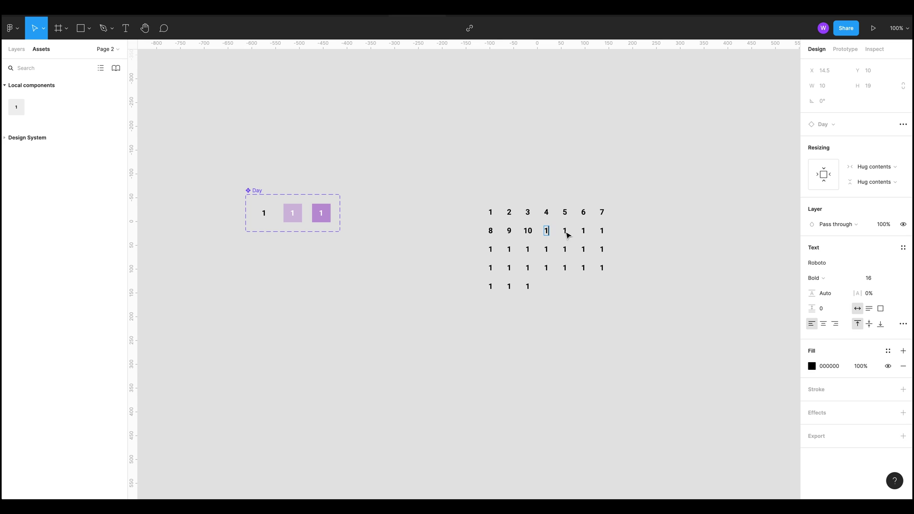
text(11)
double_click(564, 230)
text(12)
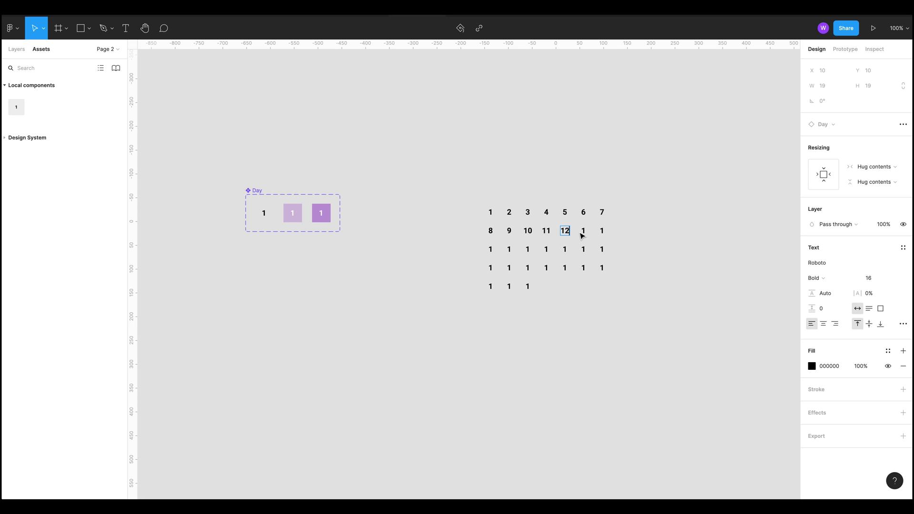
double_click(583, 231)
text(13)
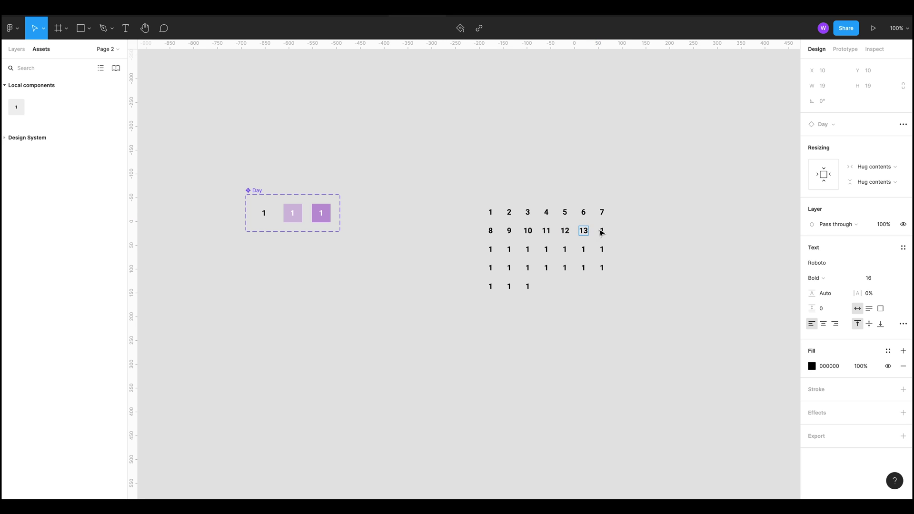
double_click(602, 231)
text(14)
Step: Number the third row's day cells 15 through 21, correcting a mistyped 19
double_click(490, 249)
text(15)
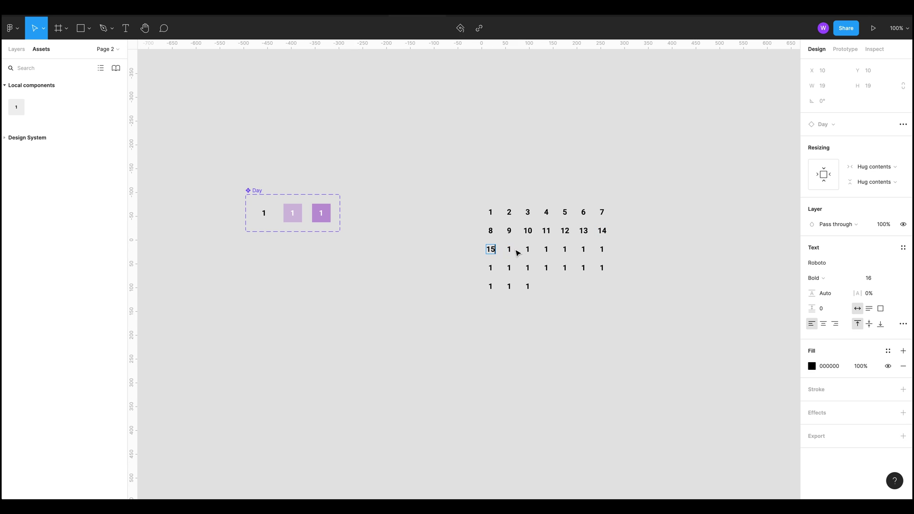
double_click(508, 248)
text(16)
double_click(528, 249)
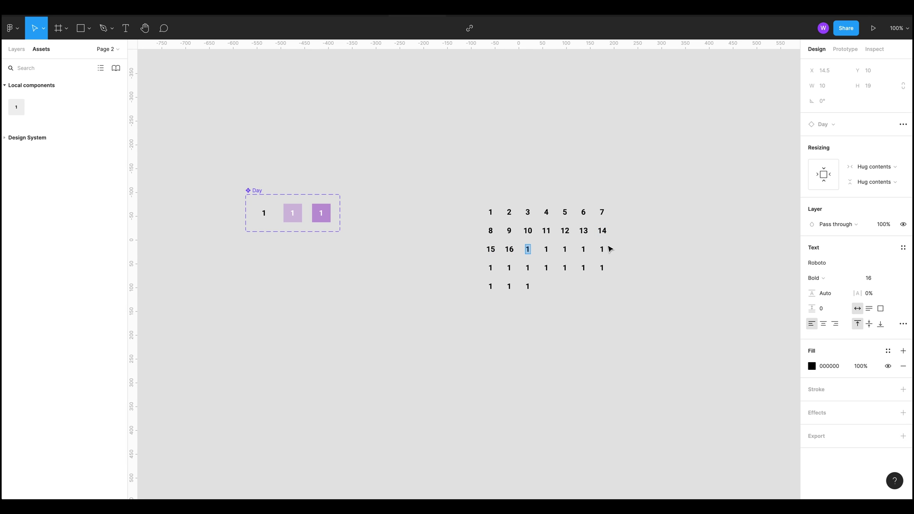
text(17)
double_click(547, 250)
text(18)
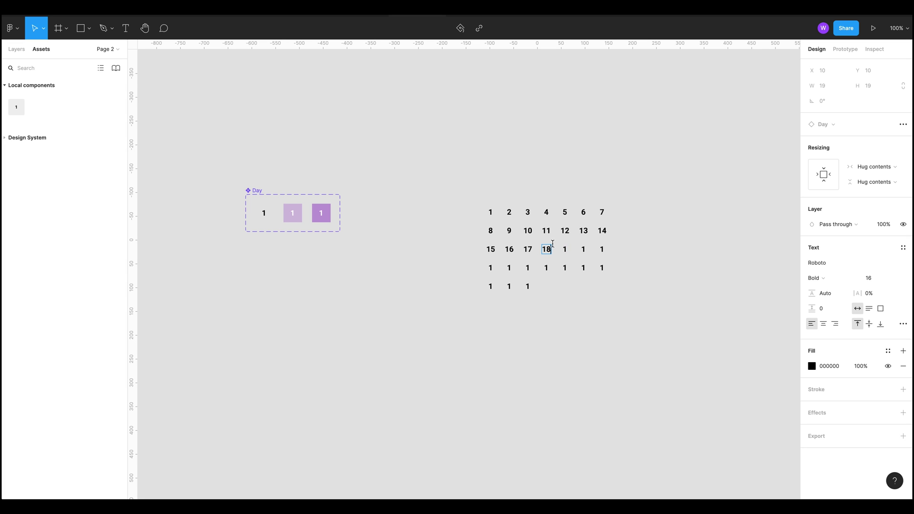
double_click(564, 249)
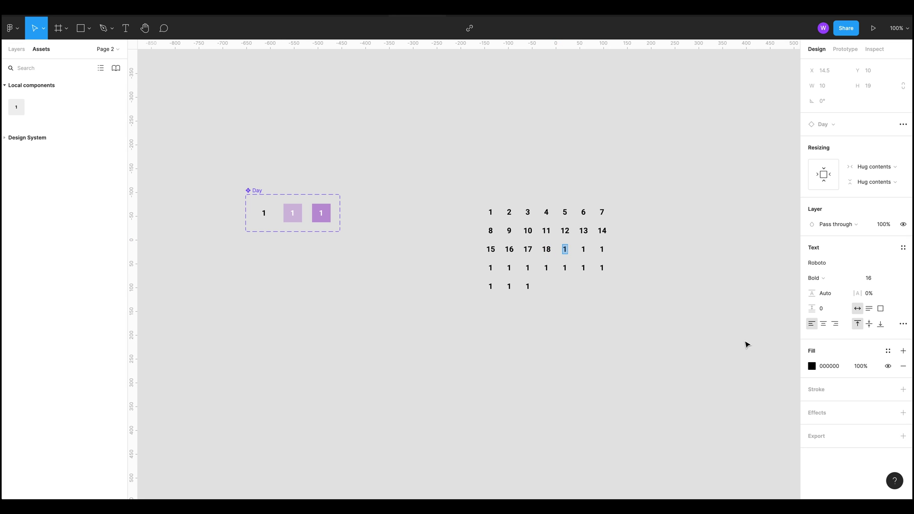
text(90)
key(BackSpace)
key(BackSpace)
text(19)
double_click(583, 248)
text(20)
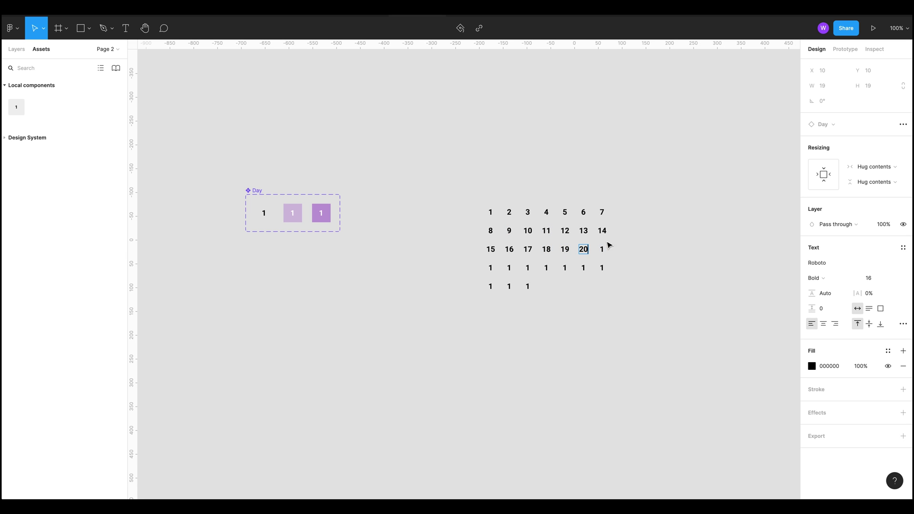
double_click(601, 248)
text(21)
Step: Number the fourth row's day cells 22 through 28, fixing the extra digit on 27
double_click(488, 267)
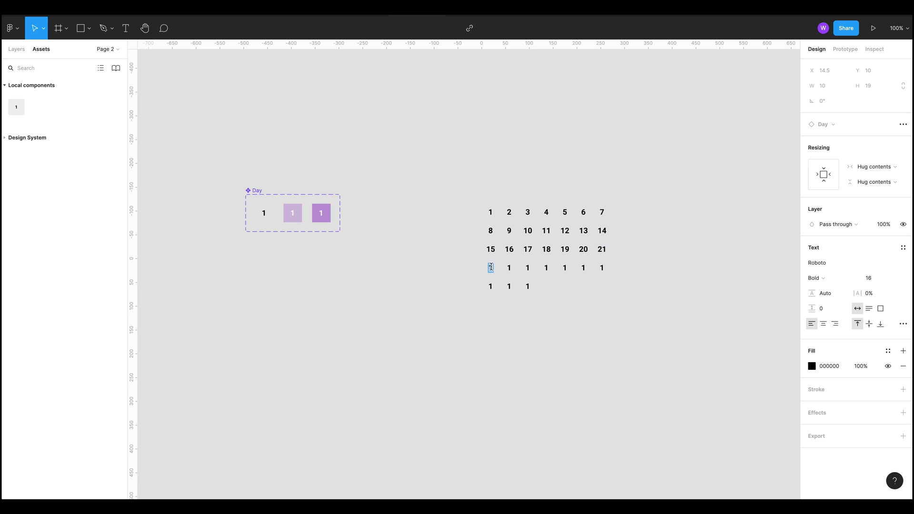
text(22)
double_click(508, 268)
text(23)
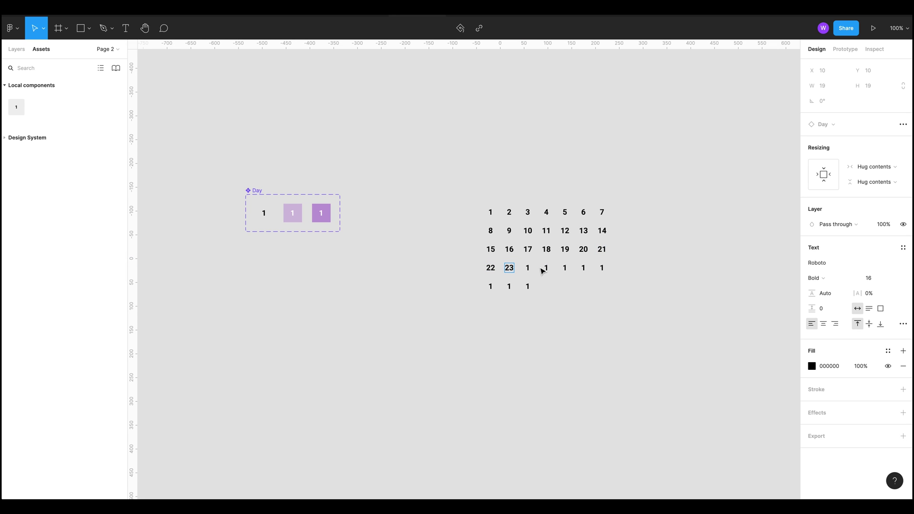
double_click(526, 267)
text(24)
double_click(547, 268)
text(25)
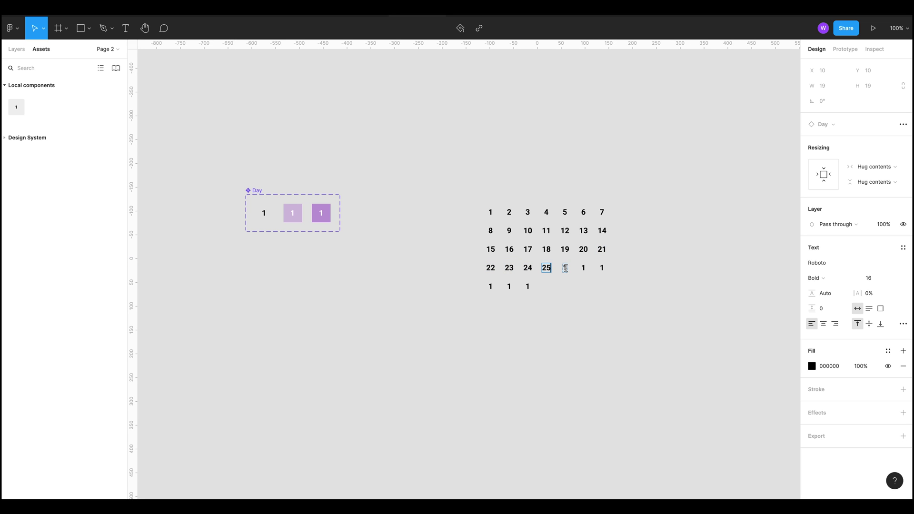
double_click(564, 267)
text(26)
double_click(583, 267)
text(276)
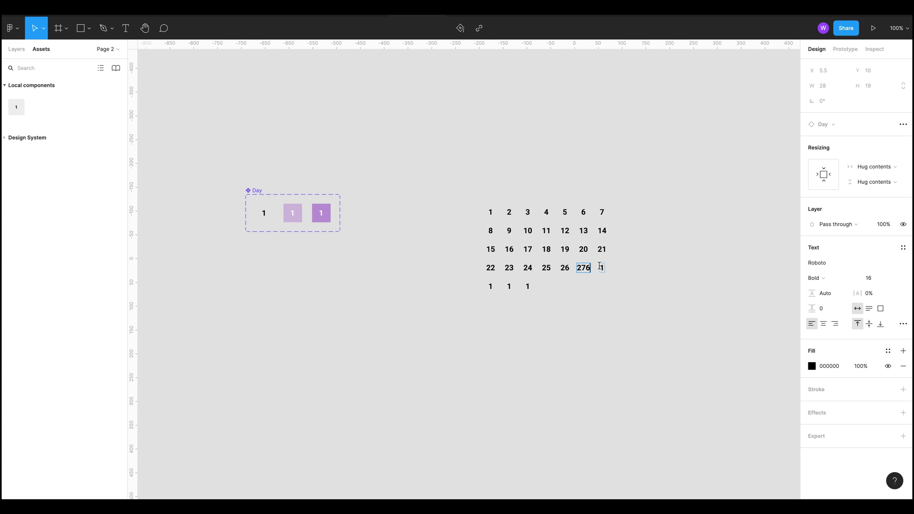
key(BackSpace)
double_click(601, 266)
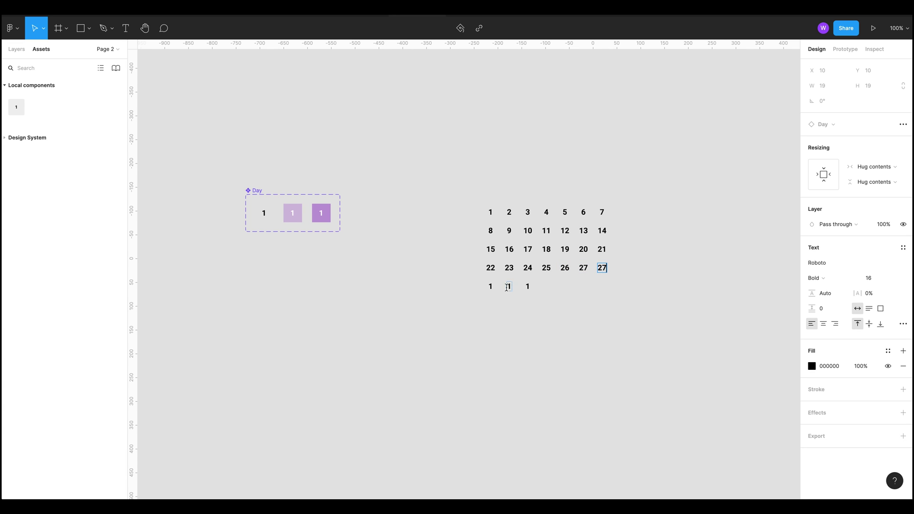
text(28)
Step: Number the first two cells of row five 29 and 30
double_click(489, 286)
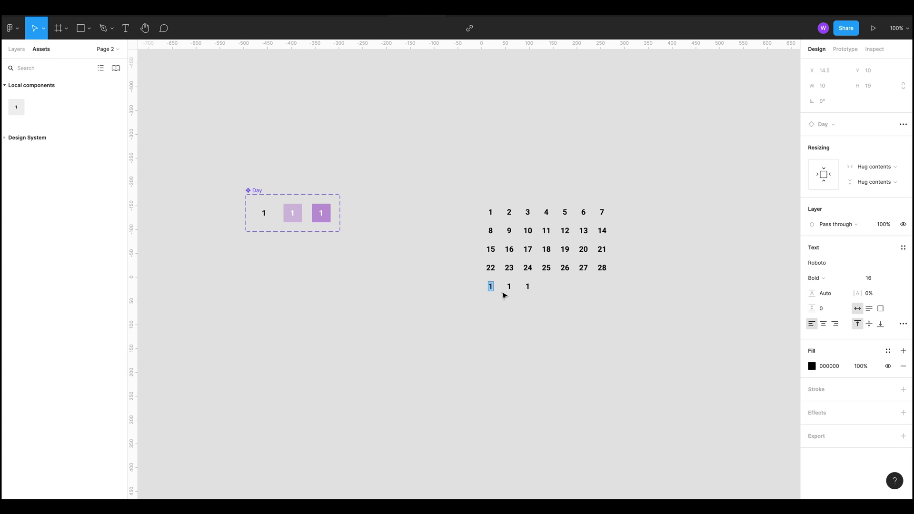
text(29)
double_click(509, 286)
text(30)
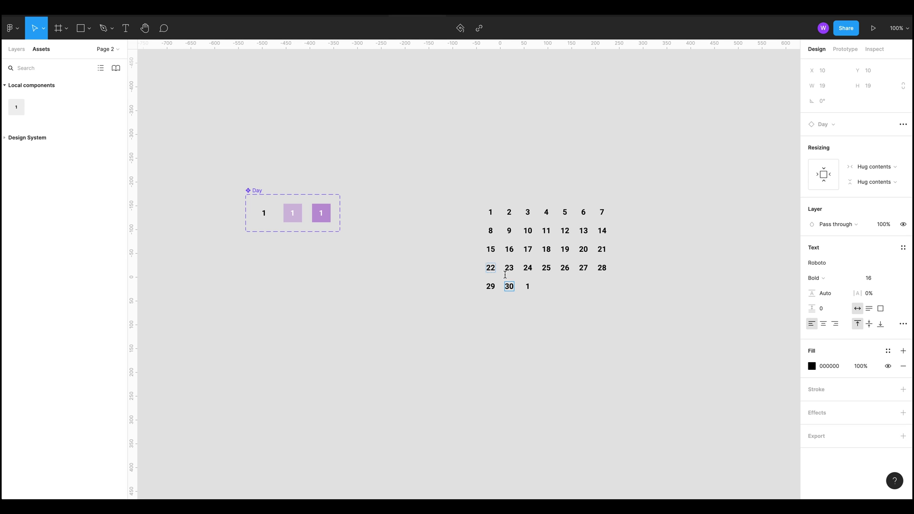
double_click(527, 286)
Step: Enter 31 in the last date cell, then place a detached Day copy above the grid
text(31)
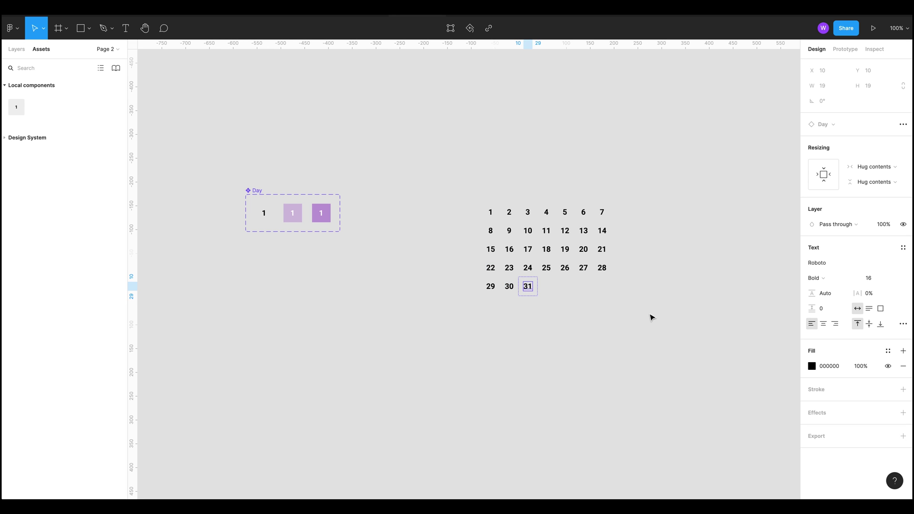
click(676, 358)
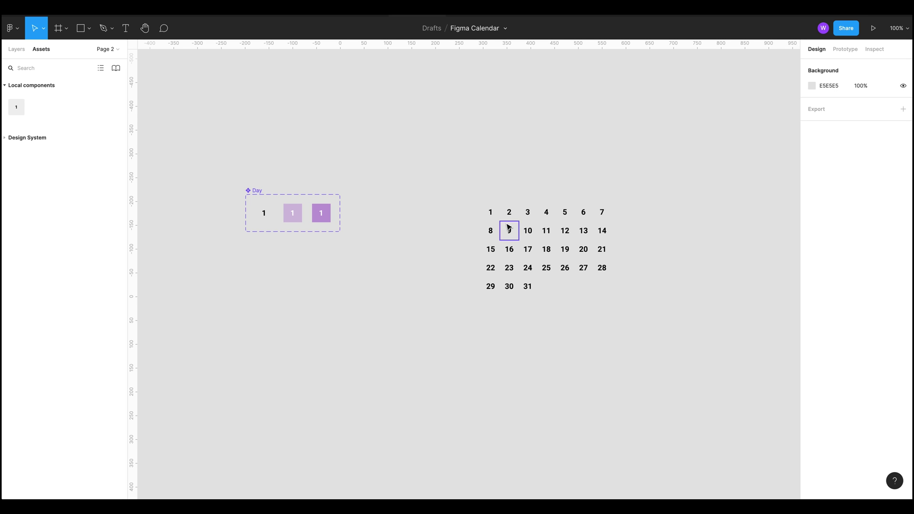
drag(496, 219, 504, 180)
right_click(498, 168)
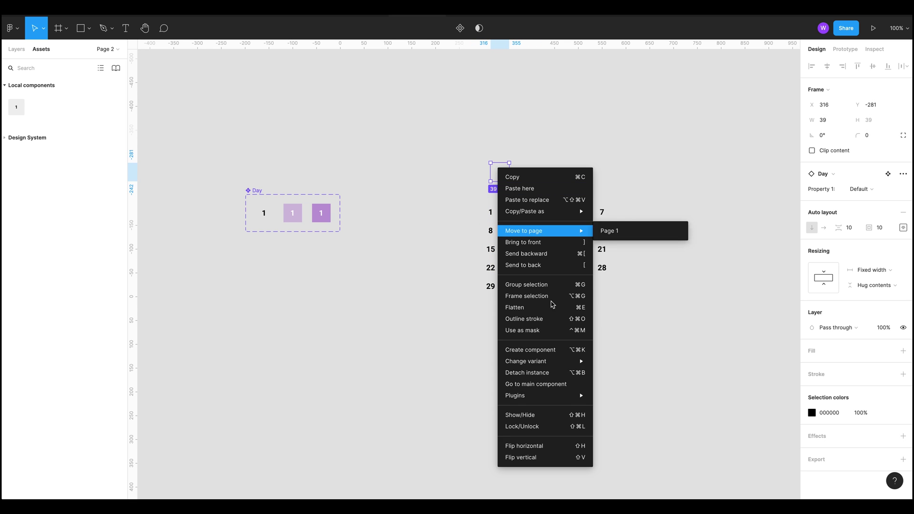
click(566, 373)
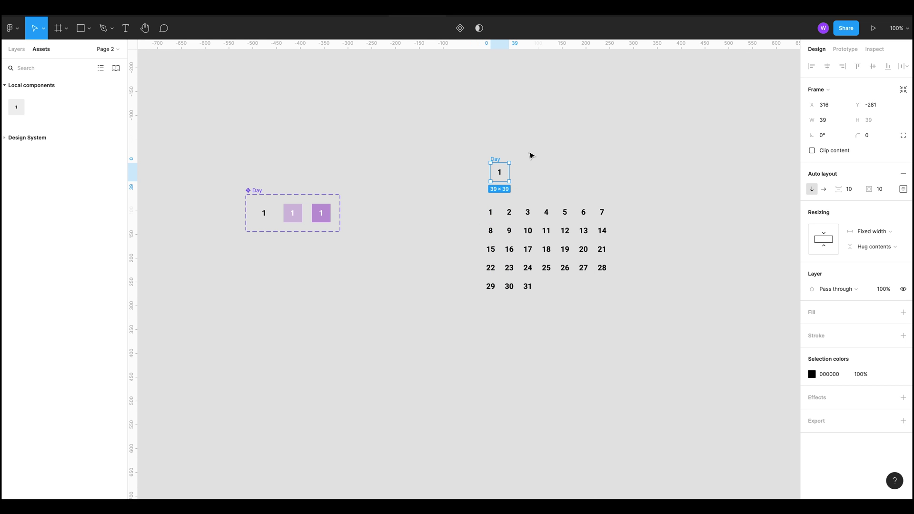
Step: Change the detached cell's text to Mon at font size 12
double_click(502, 176)
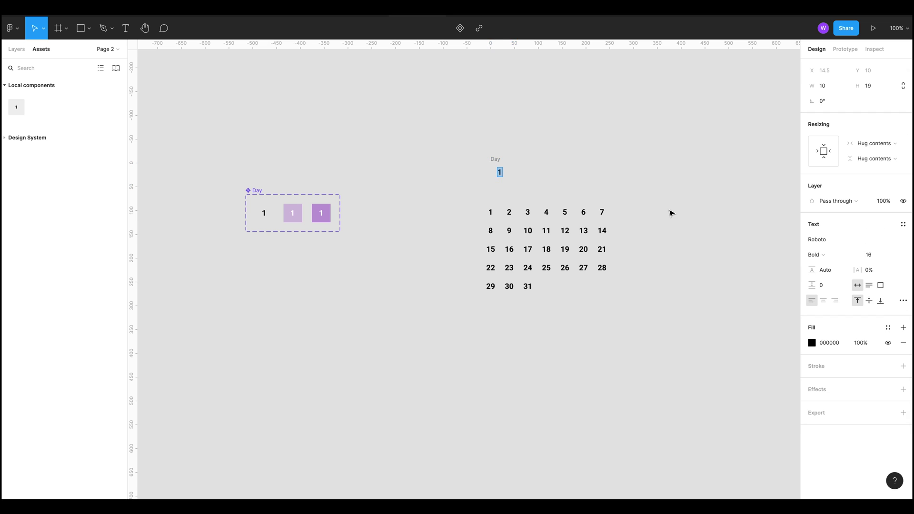
text(Mon)
key(ctrl+a)
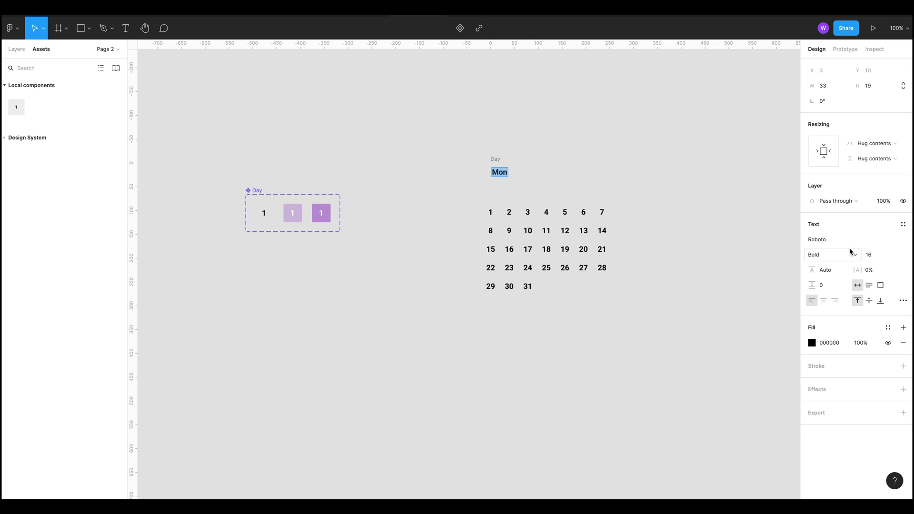
click(885, 257)
text(12)
key(Return)
Step: Place the Mon header above the first column and set its width to 39 to match the day cells
click(498, 168)
click(388, 200)
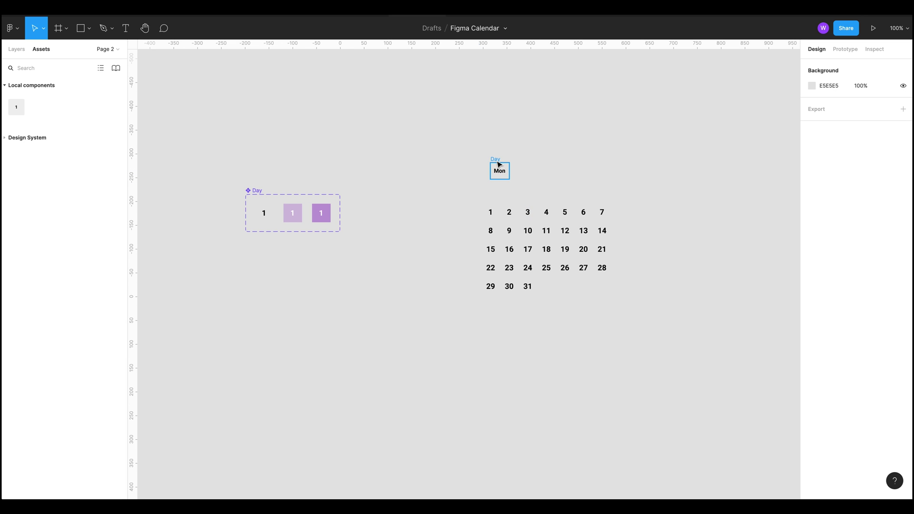
drag(496, 163, 491, 181)
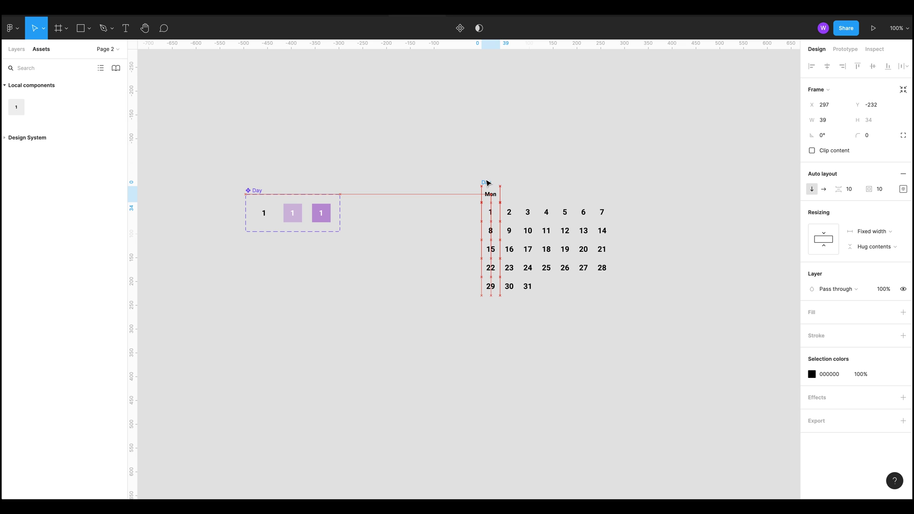
drag(487, 182, 488, 183)
click(825, 121)
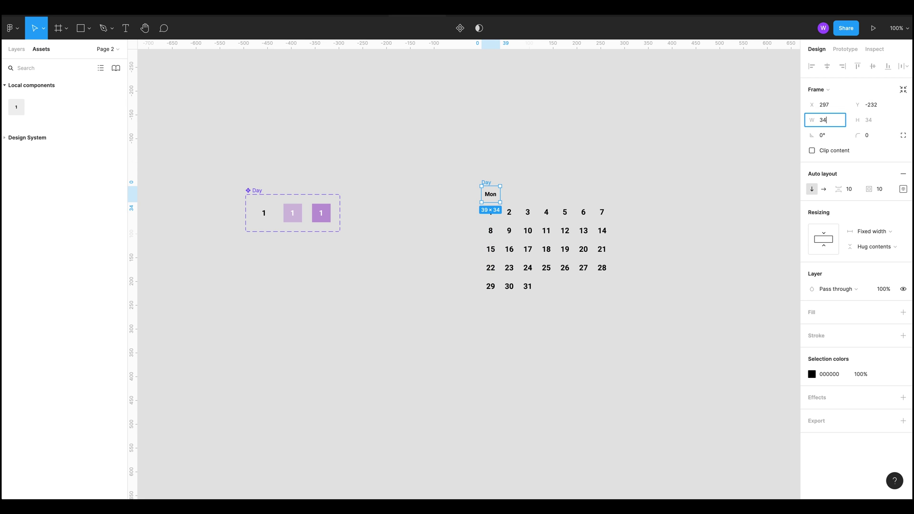
text(34)
key(Return)
drag(492, 182, 502, 179)
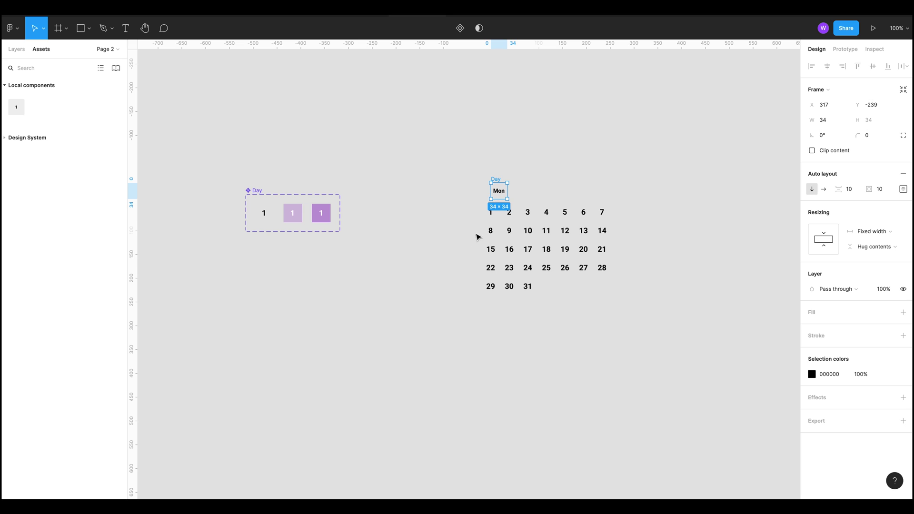
click(513, 217)
click(497, 189)
click(837, 123)
text(39)
key(Return)
Step: Alt-drag copies of the Mon header across the remaining date columns
drag(501, 180, 526, 182)
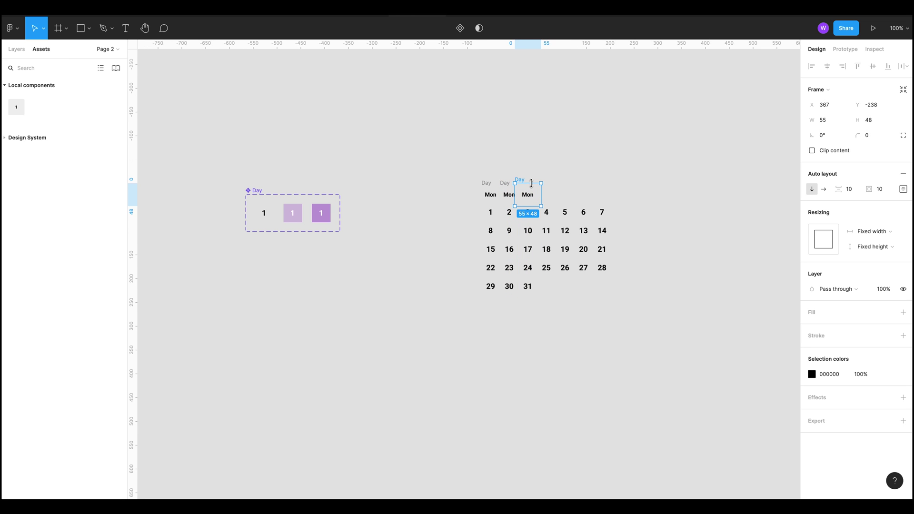
double_click(531, 183)
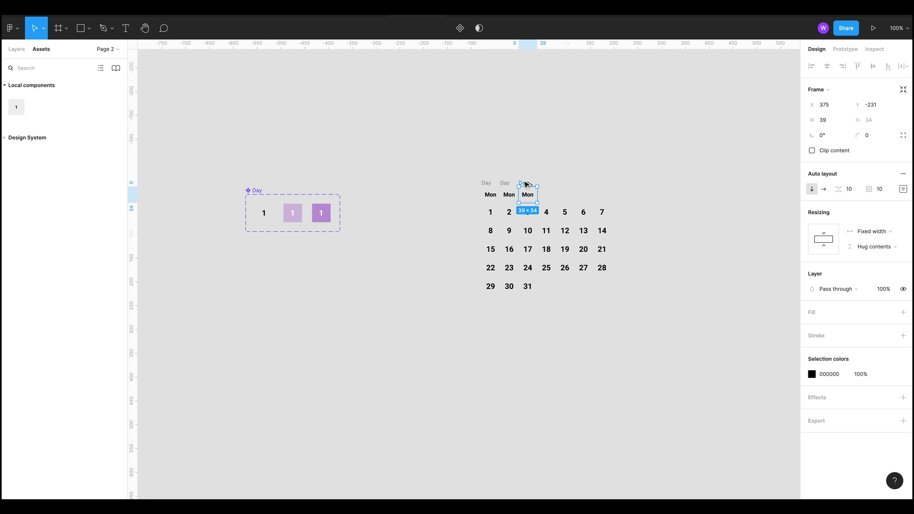
alt+drag(526, 183, 560, 185)
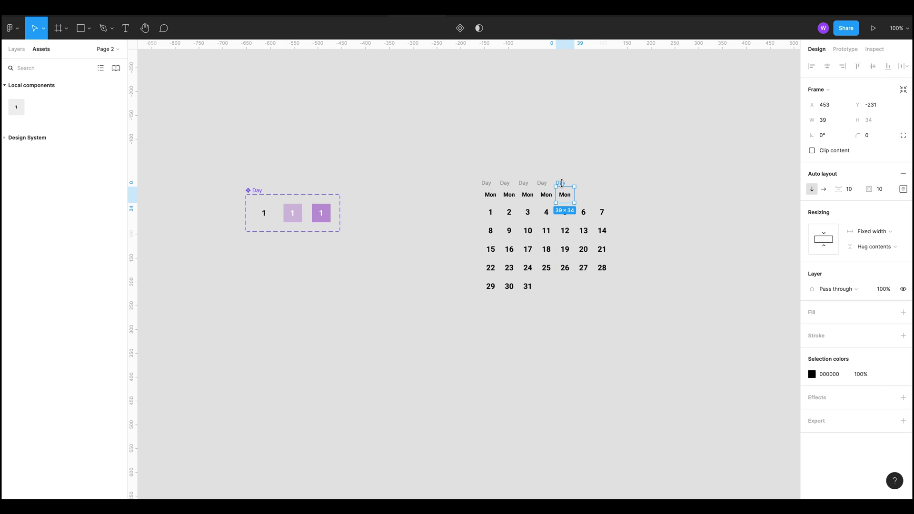
click(569, 177)
alt+drag(563, 187, 596, 188)
Step: Relabel the six copied headers Tue, Wed, Thu, Fri, Sat and Sun
click(478, 202)
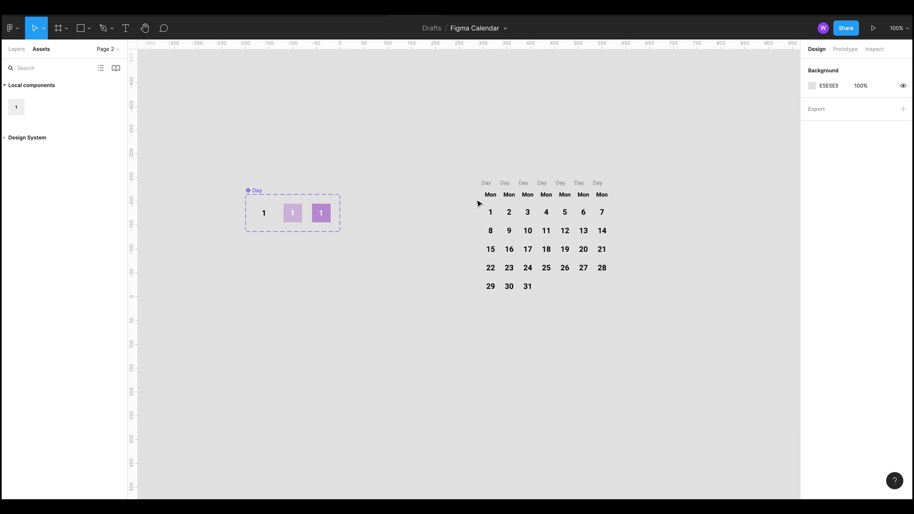
double_click(513, 195)
text(Tue)
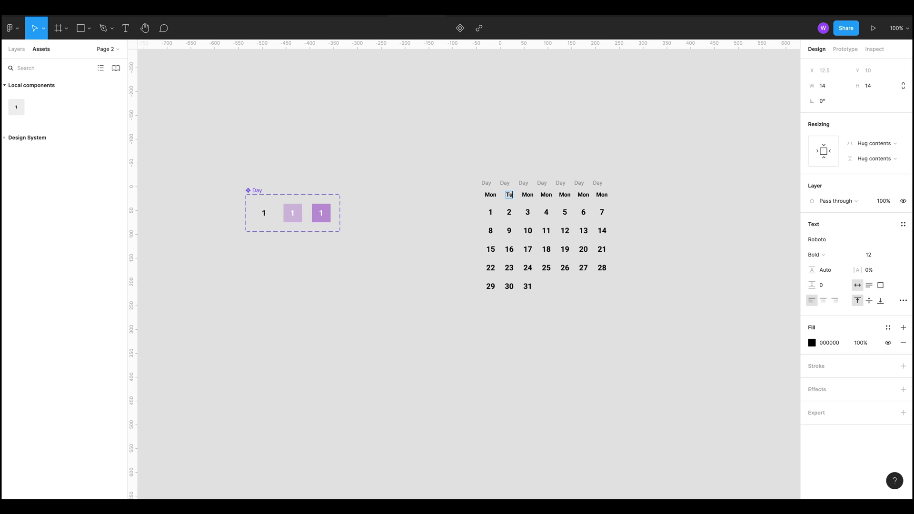
double_click(527, 194)
text(Wed)
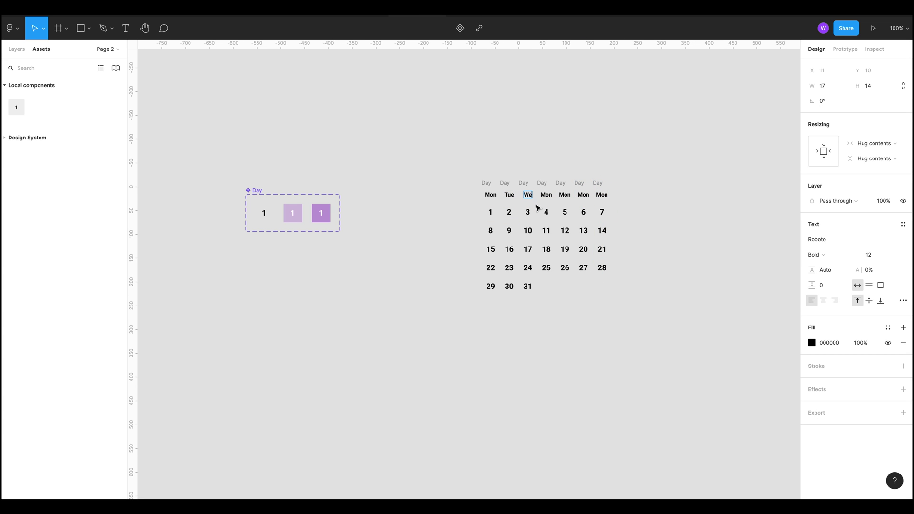
double_click(546, 194)
text(Thu)
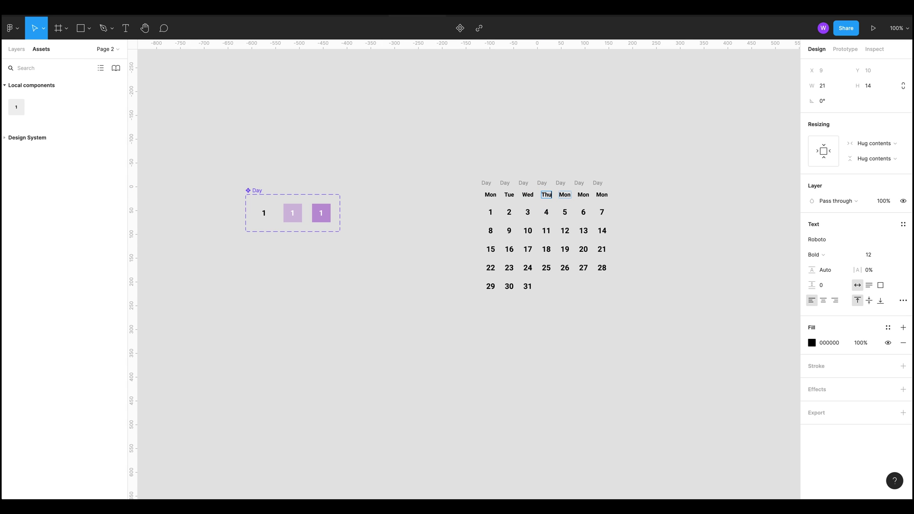
double_click(564, 195)
text(Fr)
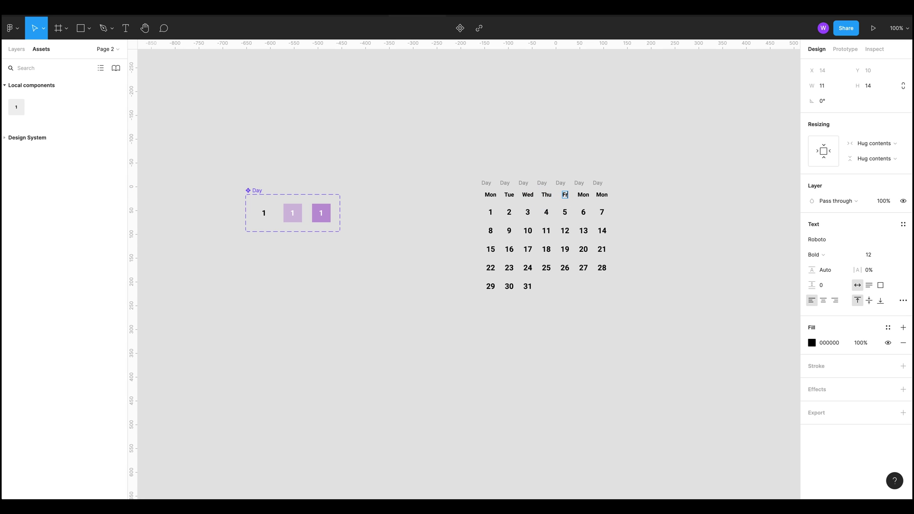
text(i)
double_click(590, 199)
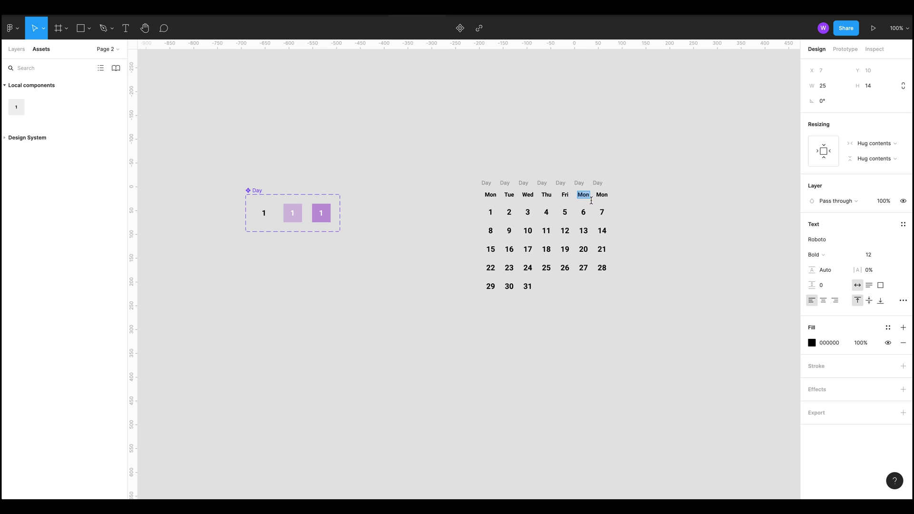
text(Sat)
double_click(601, 194)
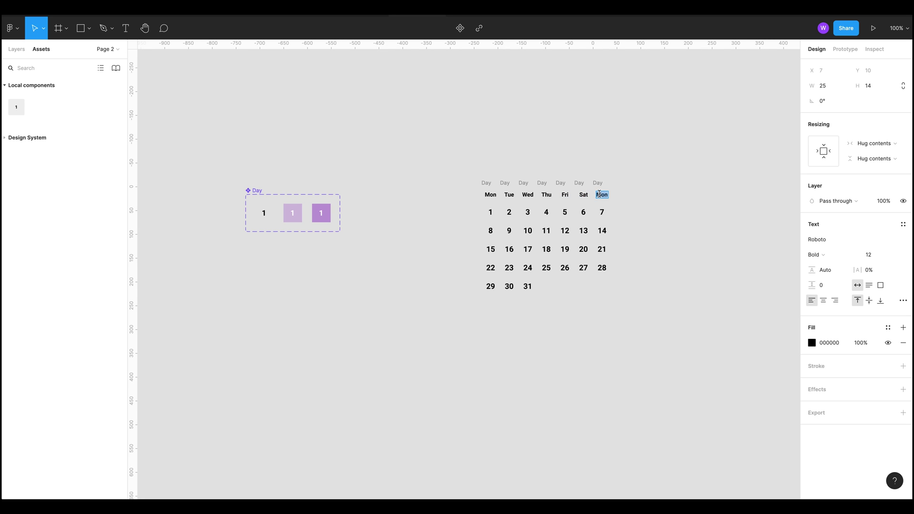
text(Sun)
key(Escape)
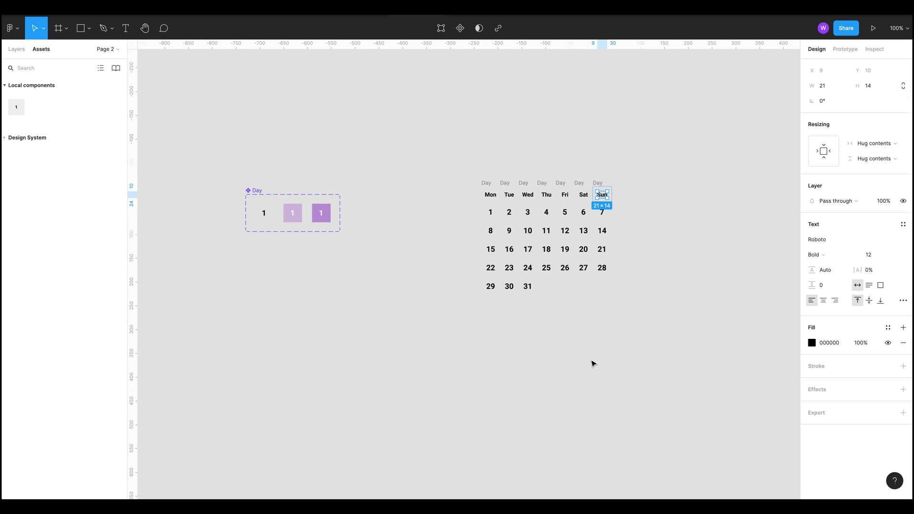
click(594, 364)
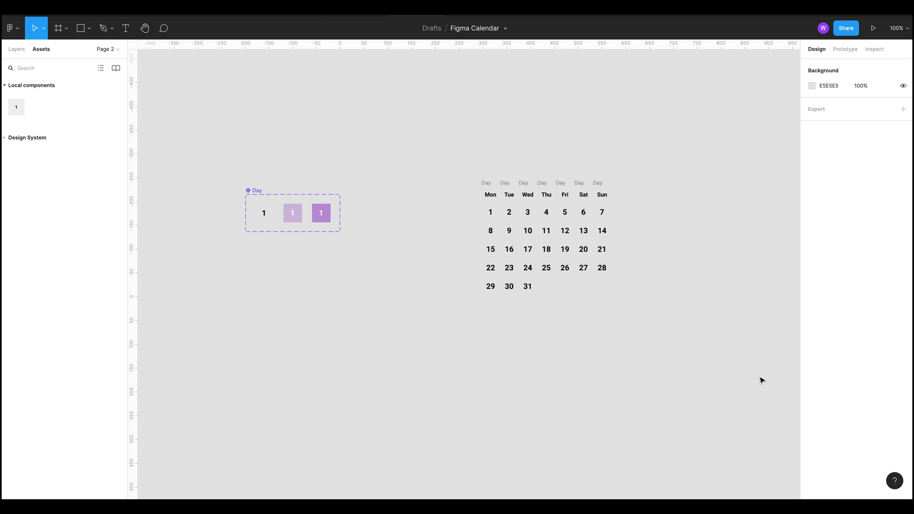
Step: Wrap the calendar group in a frame and try auto layout on it
drag(698, 350, 457, 153)
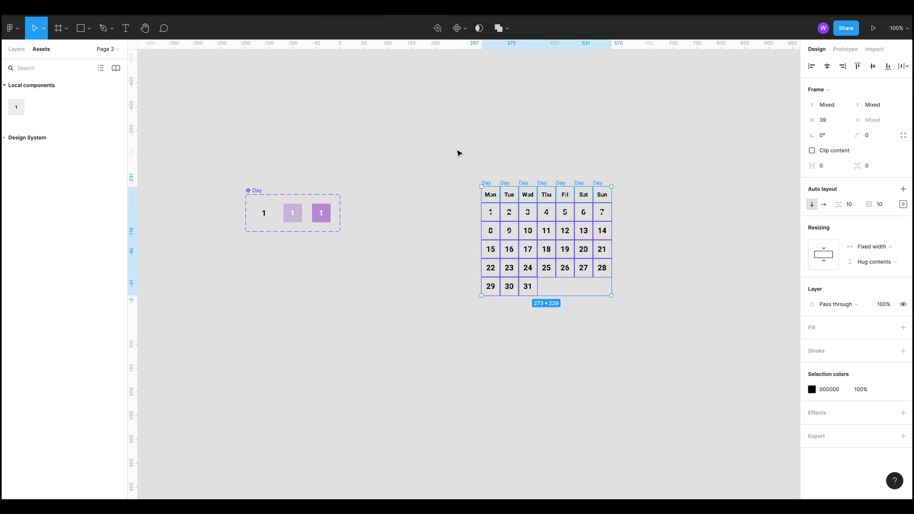
click(458, 153)
click(601, 209)
right_click(600, 210)
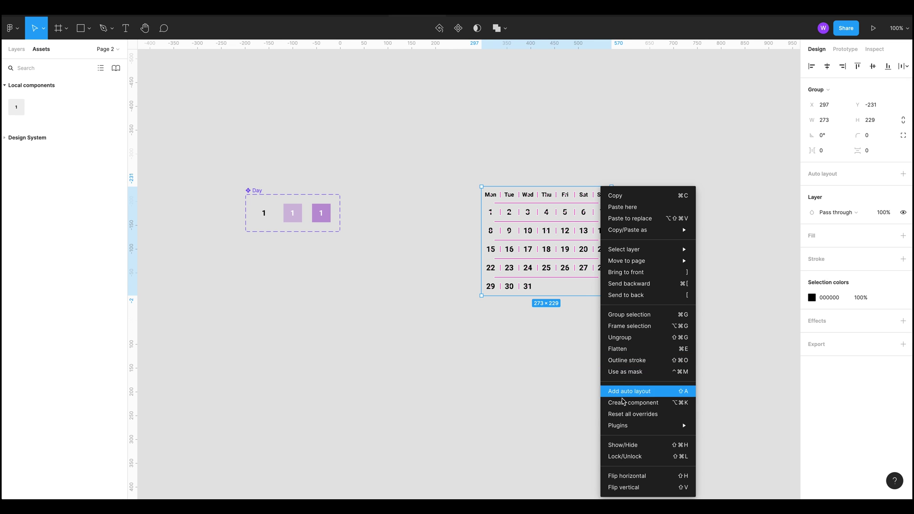
click(634, 325)
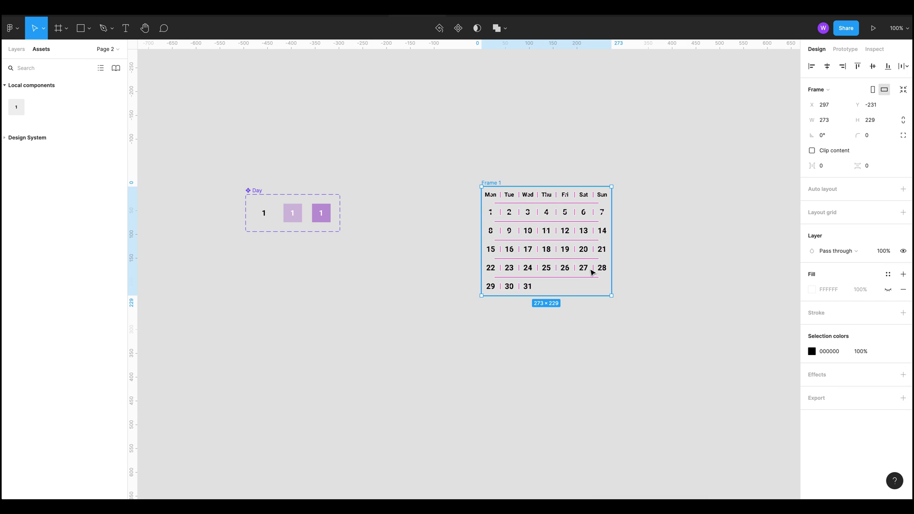
key(shift+a)
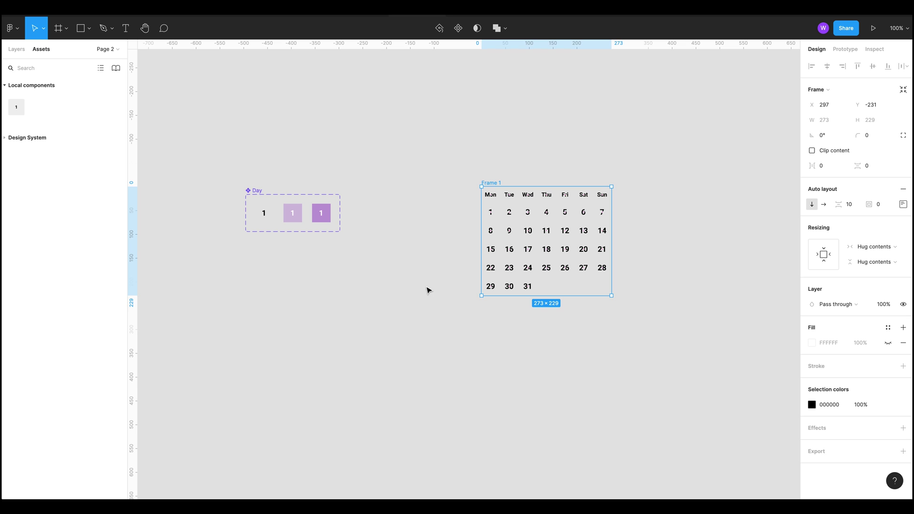
key(ctrl+z)
key(ctrl+z)
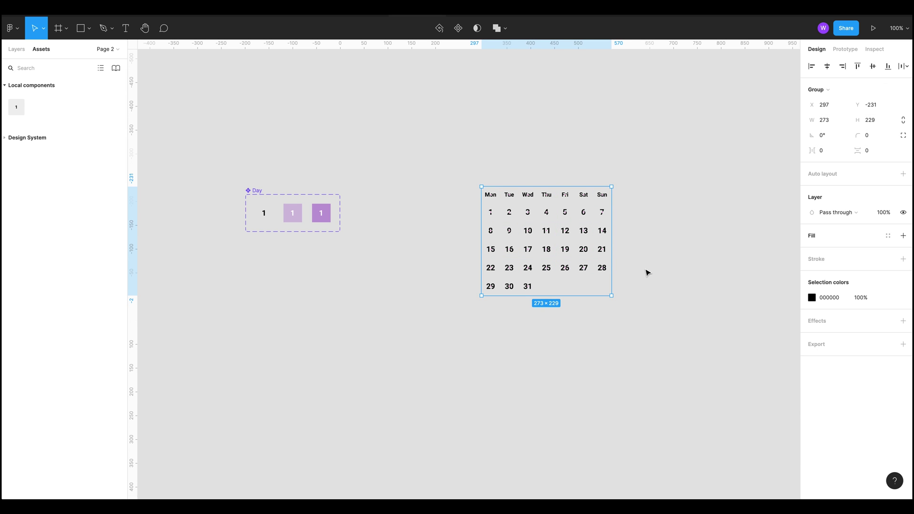
key(ctrl+shift+z)
click(716, 378)
Step: Group the day columns, frame them as Frame 1, and move it to X 268, Y -269
drag(687, 347, 465, 153)
key(ctrl+g)
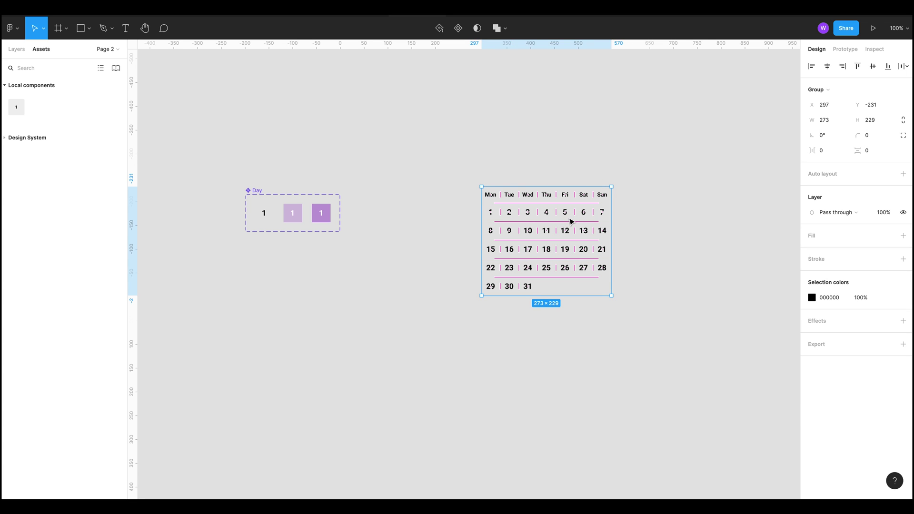
right_click(571, 222)
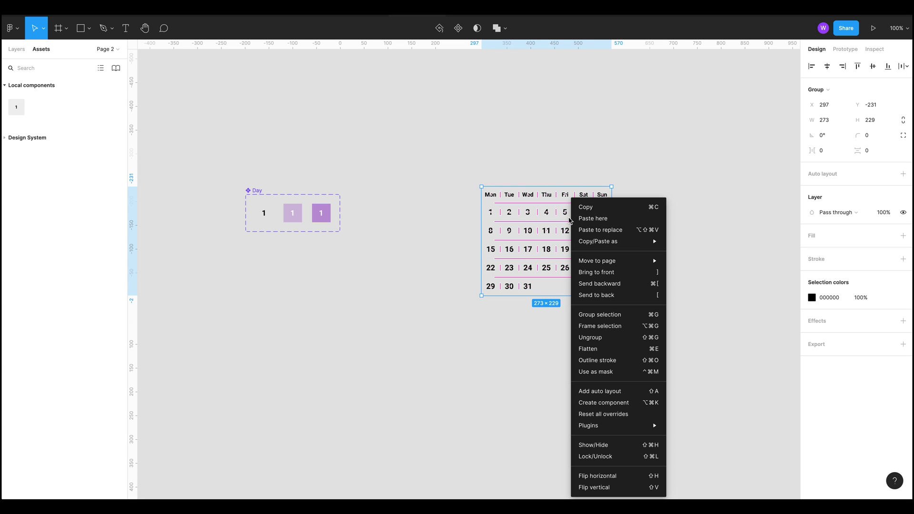
click(634, 330)
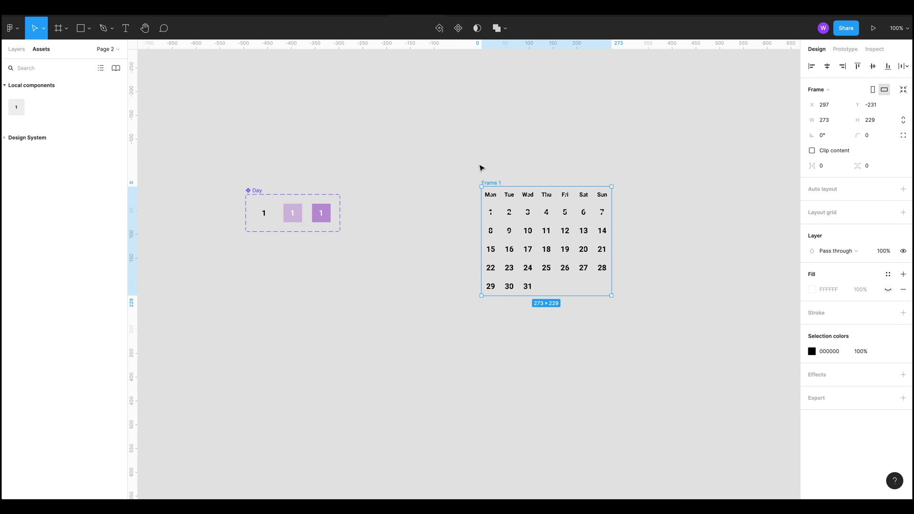
drag(492, 181, 479, 163)
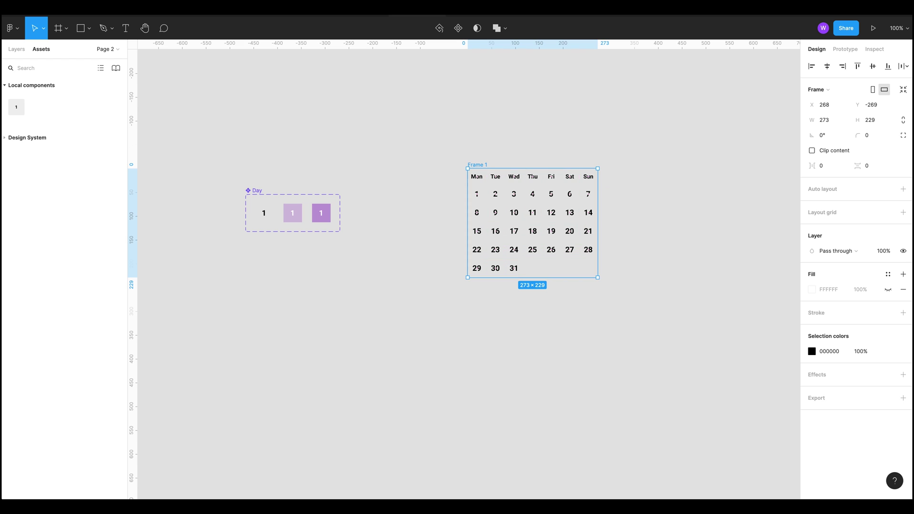
Step: Give Frame 1 auto layout with centred alignment and 20 padding, making it 313×269
right_click(482, 168)
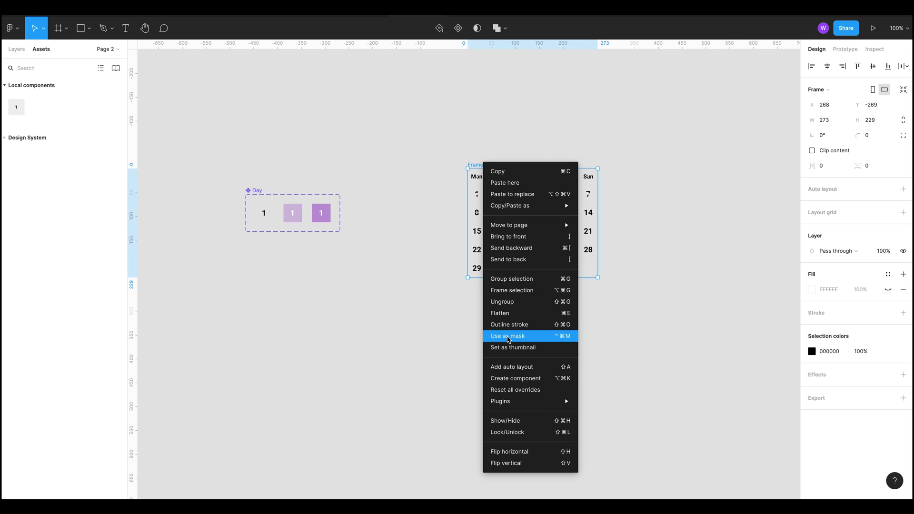
click(510, 365)
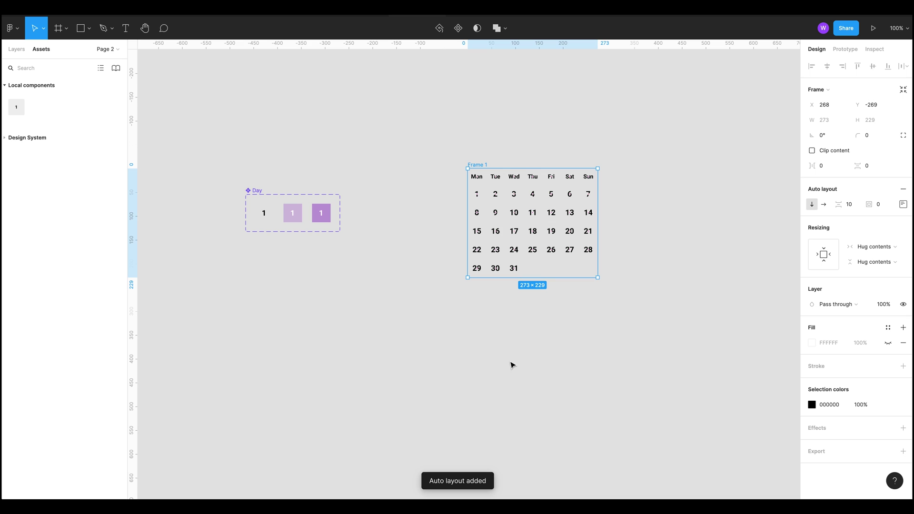
click(902, 204)
click(873, 246)
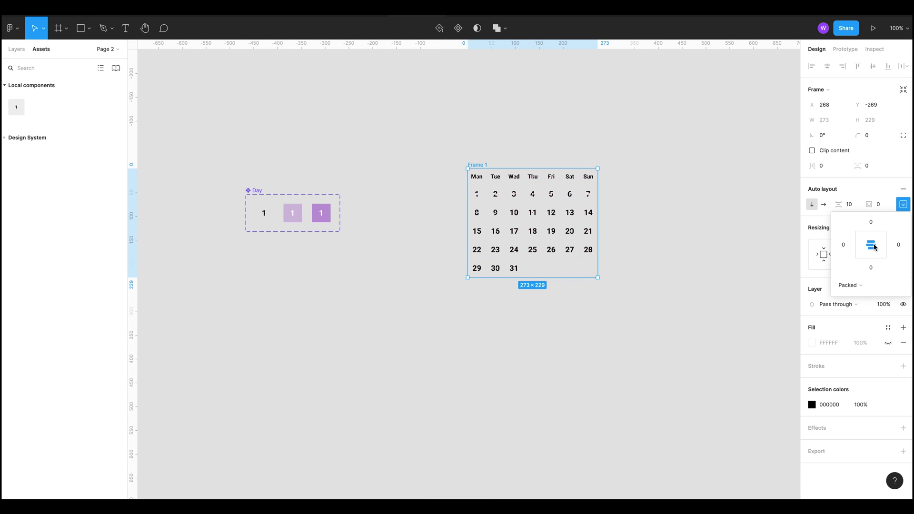
click(878, 205)
text(2)
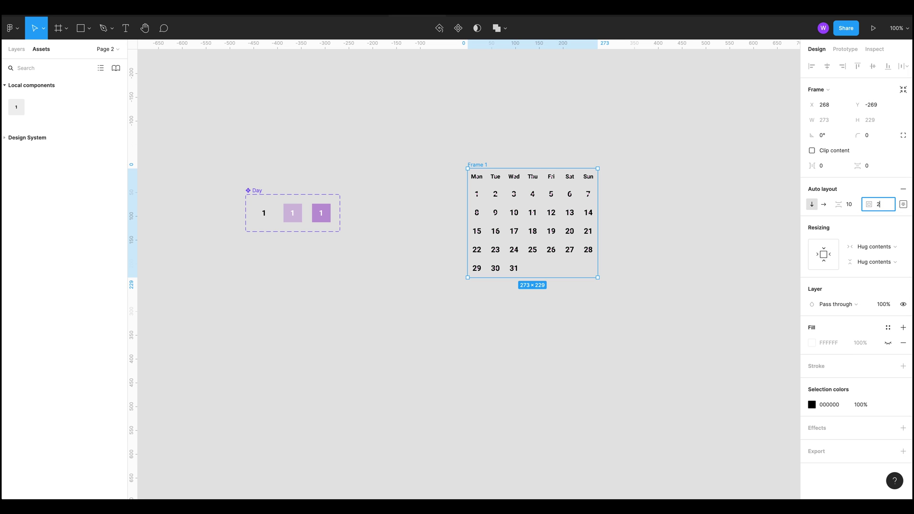
key(Return)
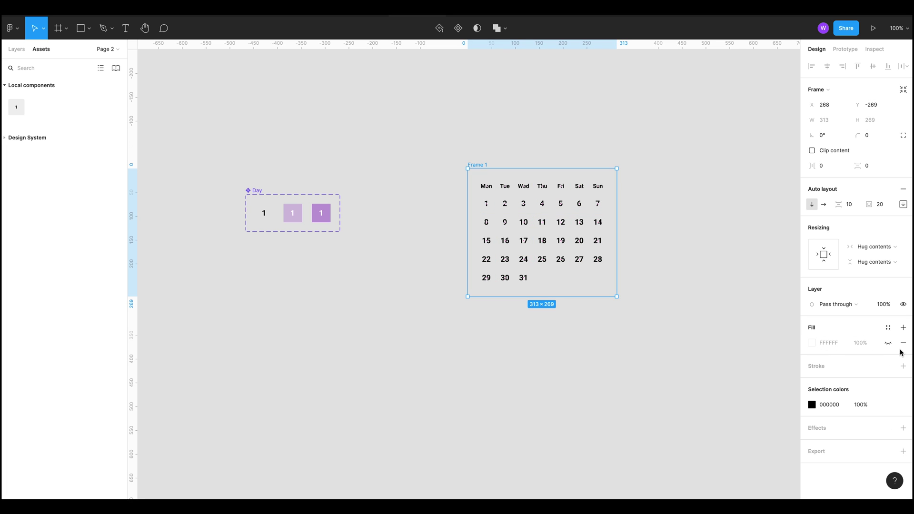
Step: Give the frame a white fill and 8 px rounded corners, nudging it slightly left
click(888, 342)
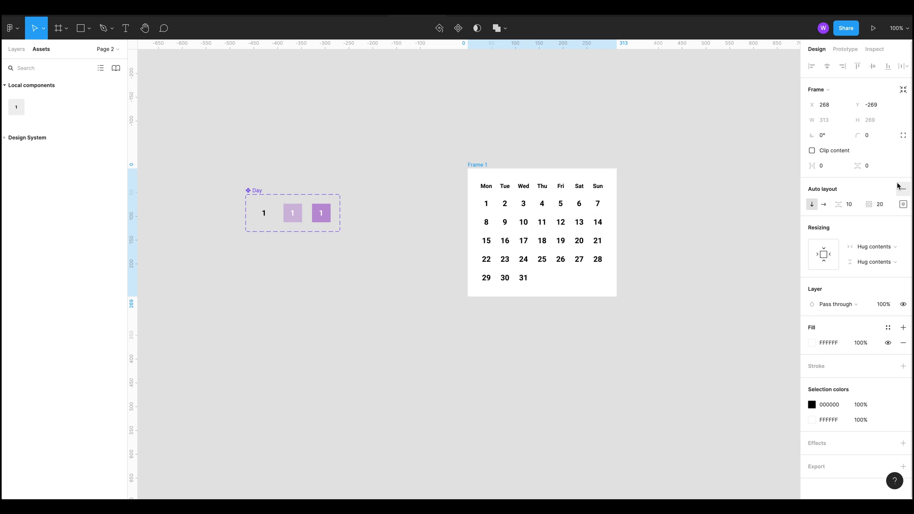
click(873, 136)
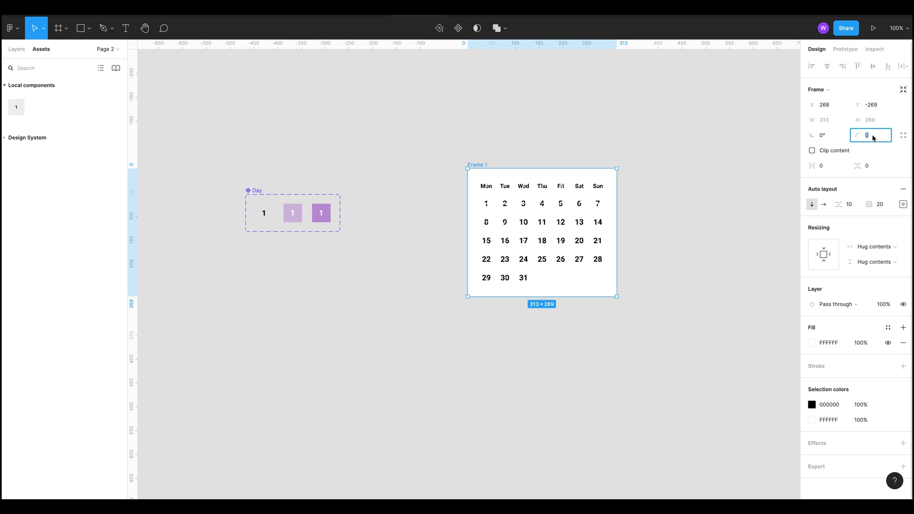
click(451, 174)
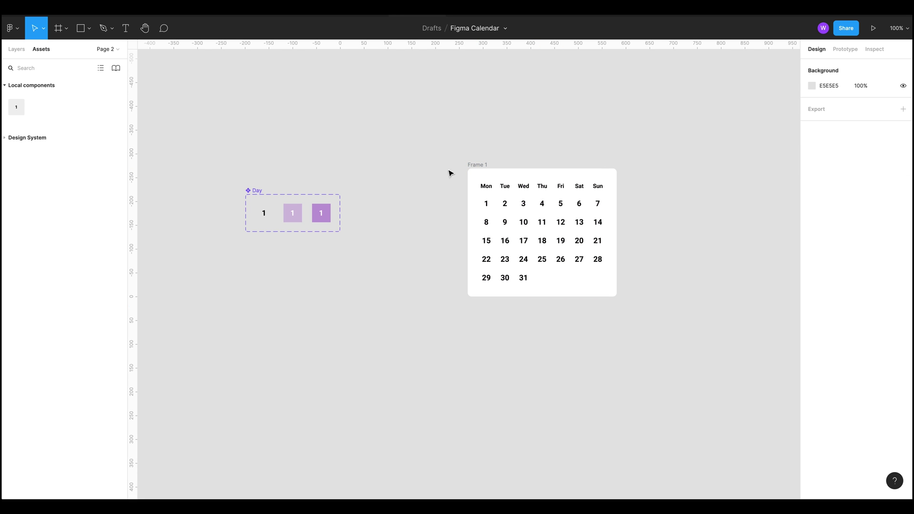
drag(474, 159, 465, 161)
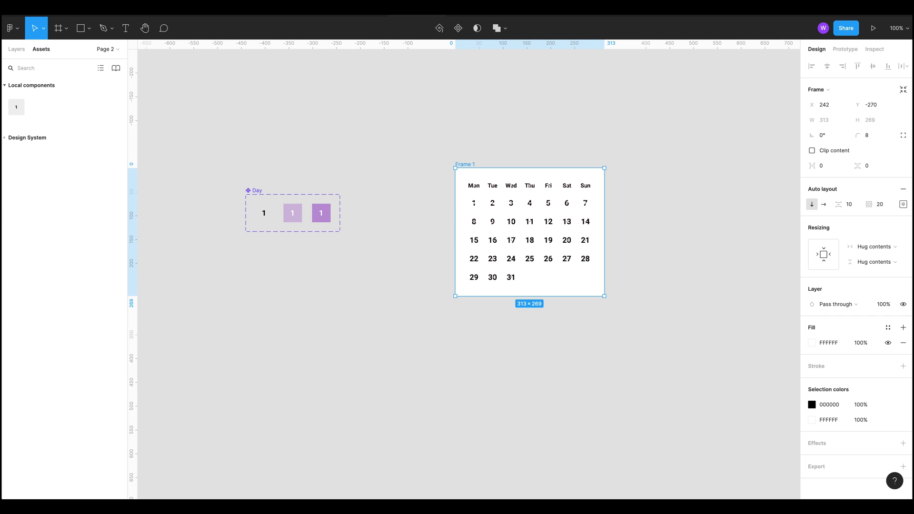
Step: Add a drop shadow effect to the frame with a blur of 20
click(902, 443)
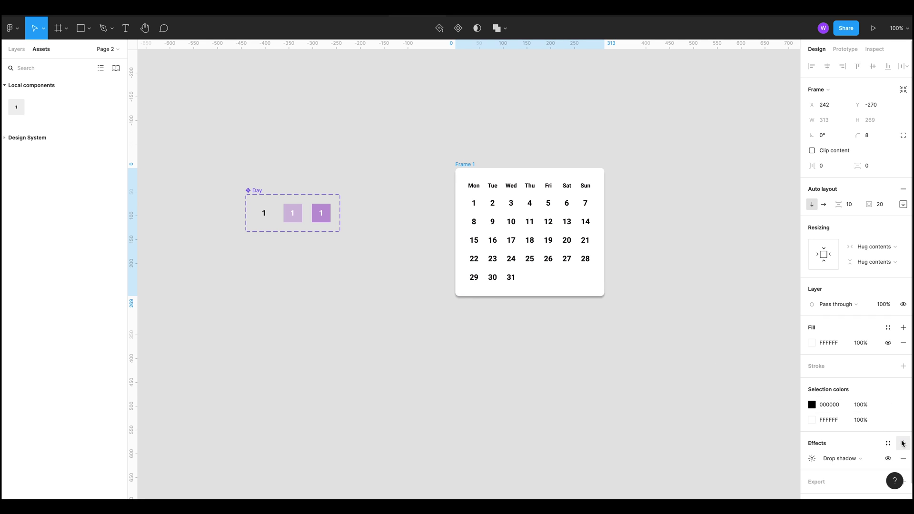
scroll(844, 391, down, 1)
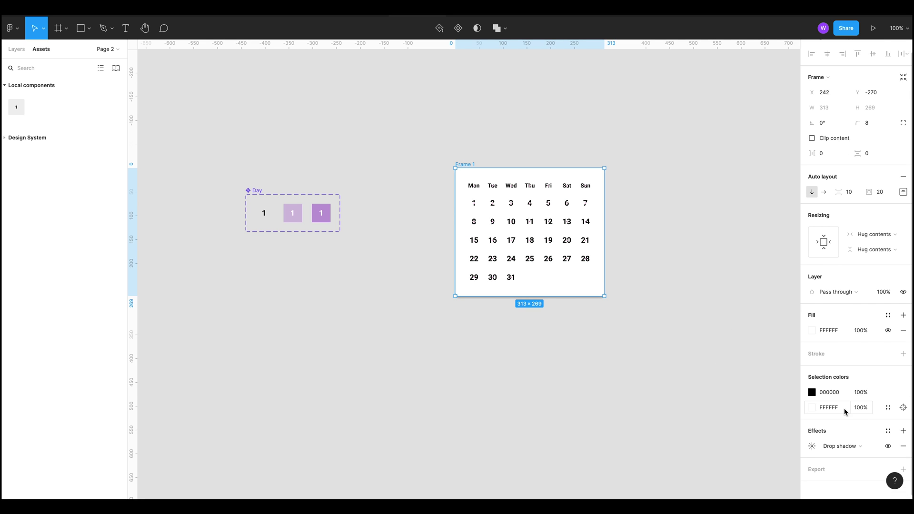
click(847, 442)
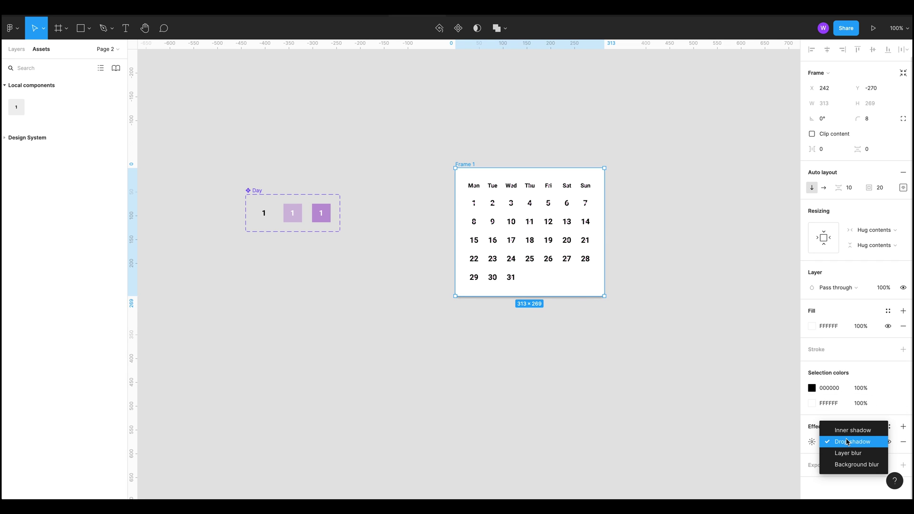
click(837, 442)
click(811, 442)
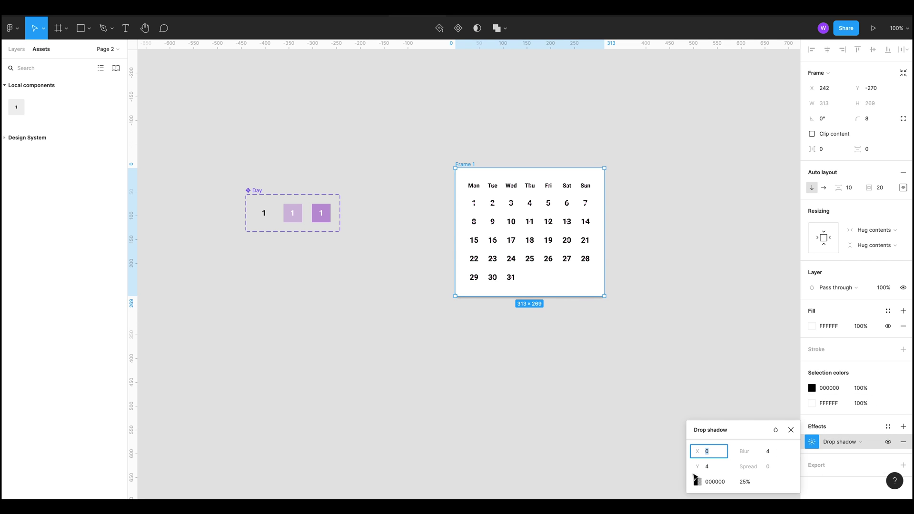
click(767, 452)
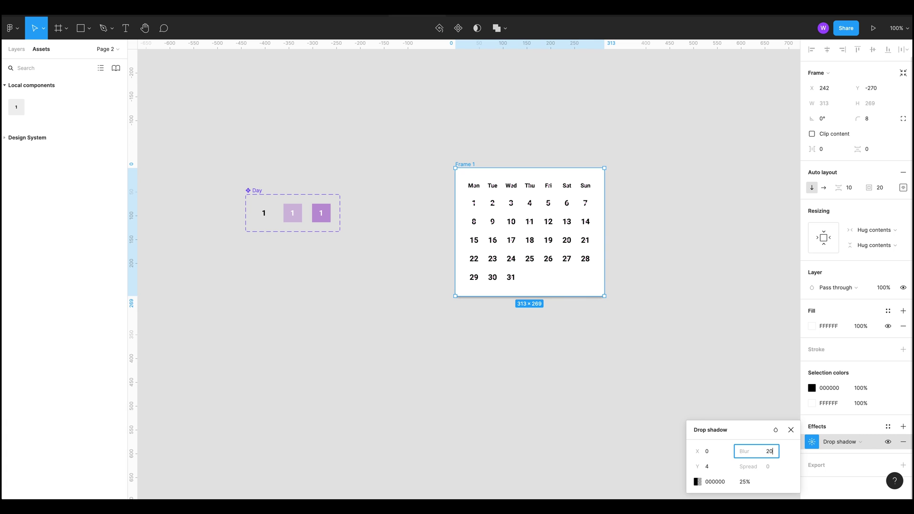
key(Return)
click(699, 328)
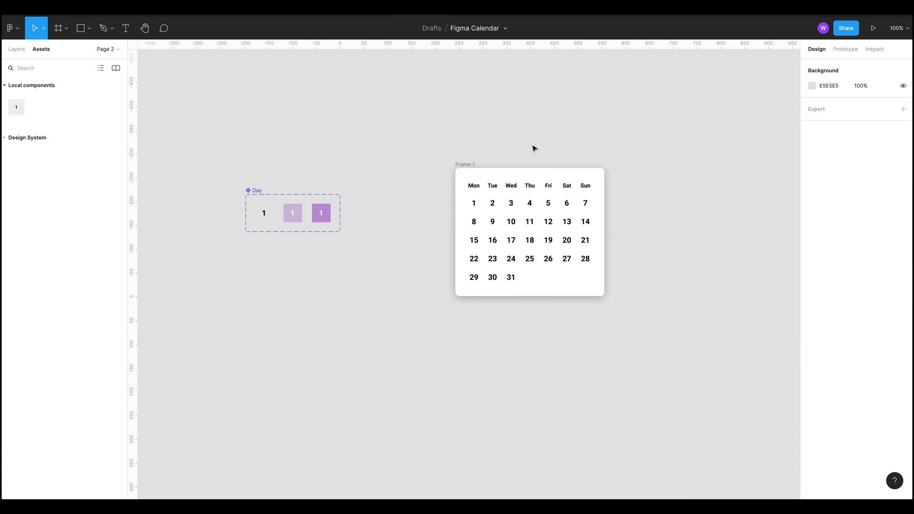
Step: Move the frame about 28 px up and rename it 'Calendar'
drag(472, 159, 474, 147)
click(652, 323)
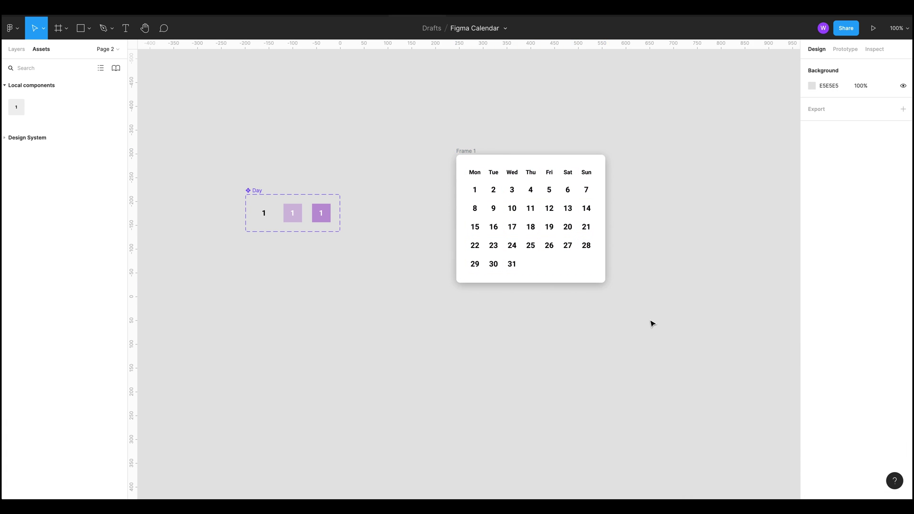
click(467, 152)
double_click(467, 151)
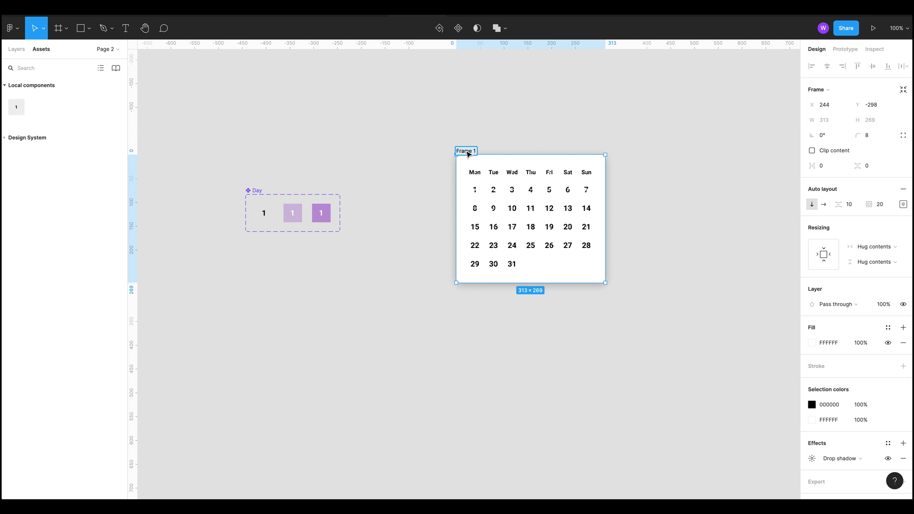
text(Calendar)
key(Return)
click(642, 169)
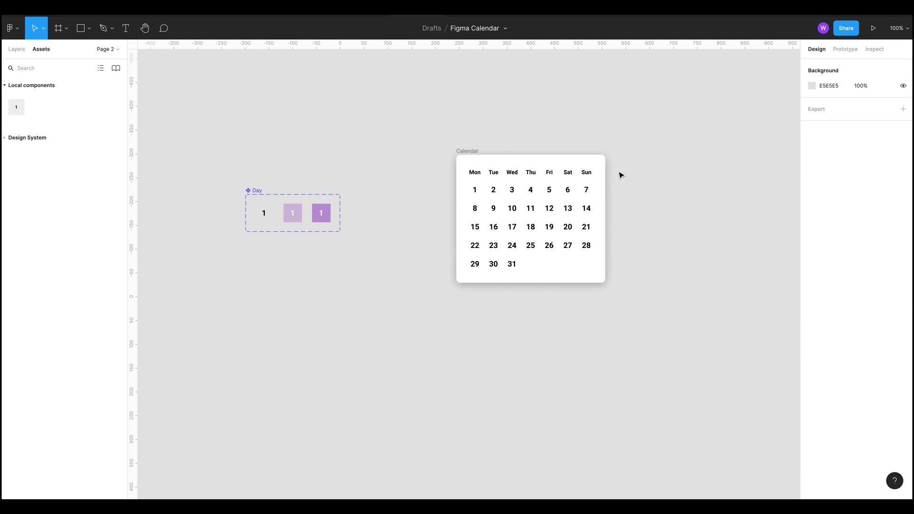
click(479, 153)
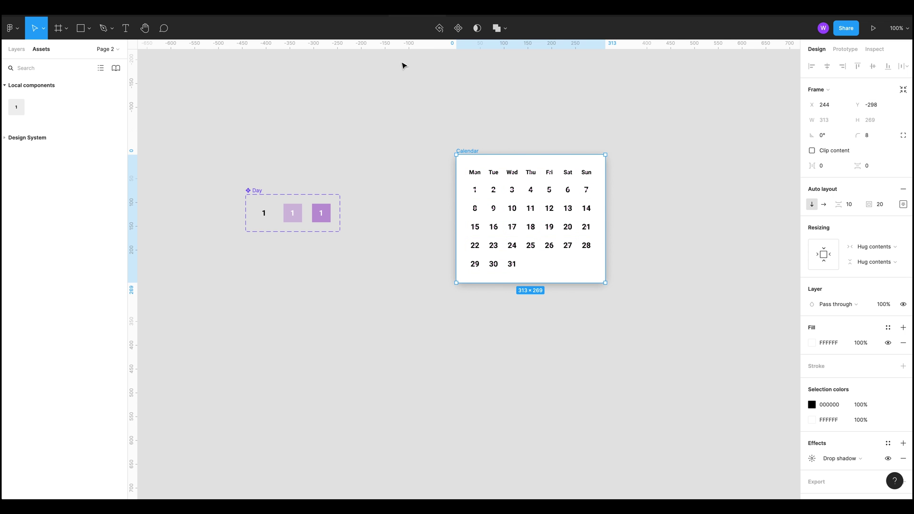
Step: Move the Day component set slightly to the right
click(305, 315)
scroll(443, 318, left, 3)
drag(406, 214, 495, 178)
key(Escape)
scroll(469, 328, right, 5)
scroll(369, 229, up, 2)
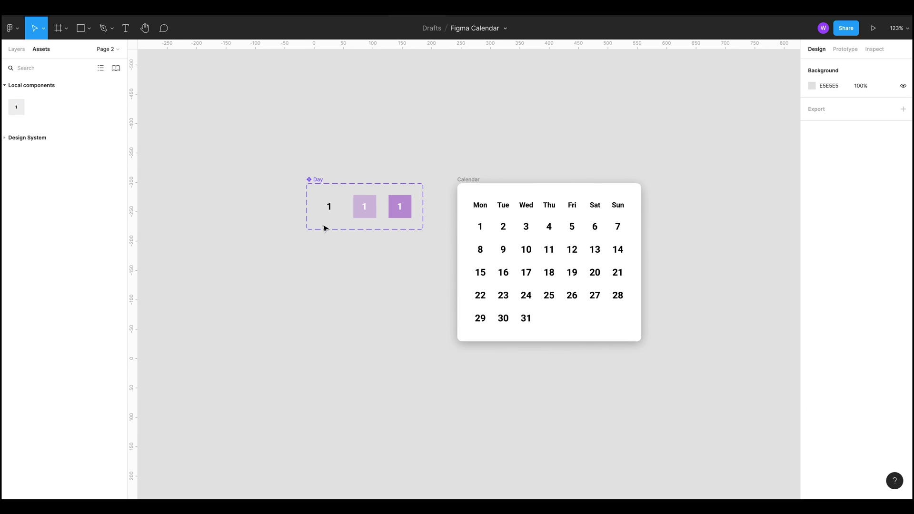
Step: Link the Default Day variant to Hover, triggered while hovering, with ease in and out
click(328, 217)
key(shift+e)
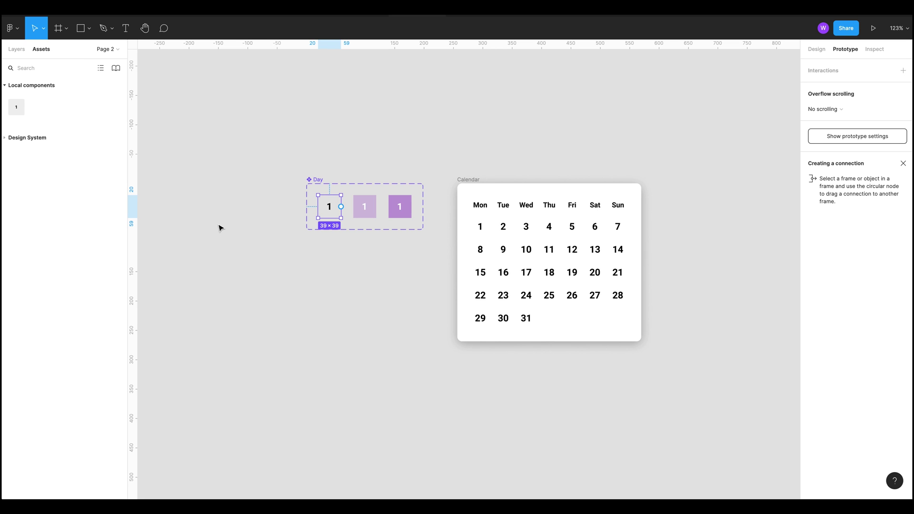
drag(340, 206, 364, 206)
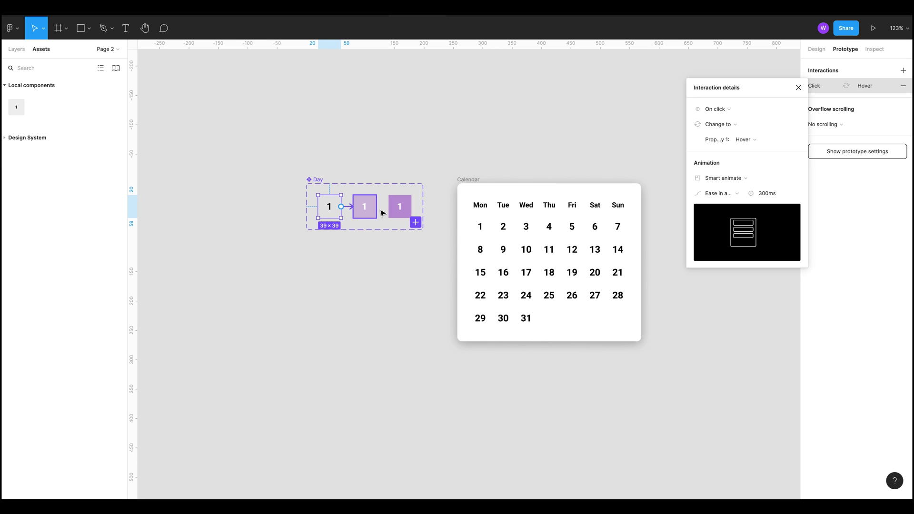
click(731, 109)
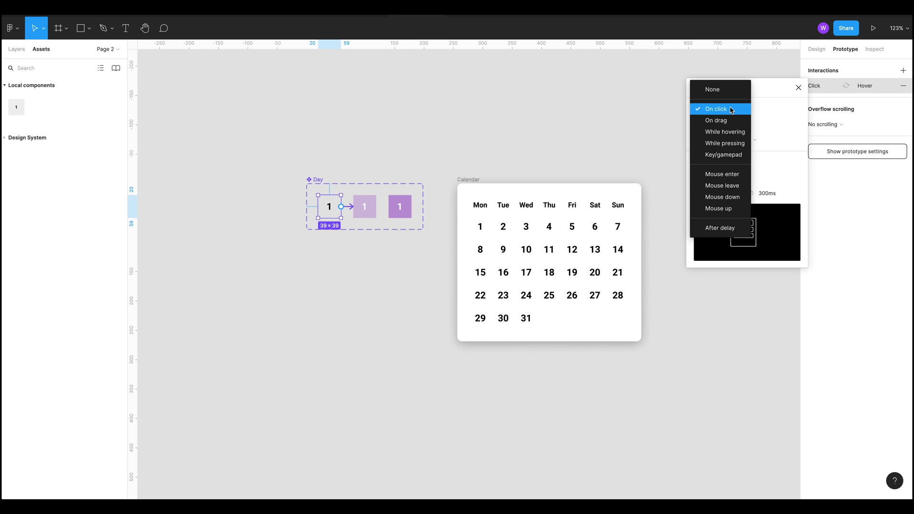
click(736, 134)
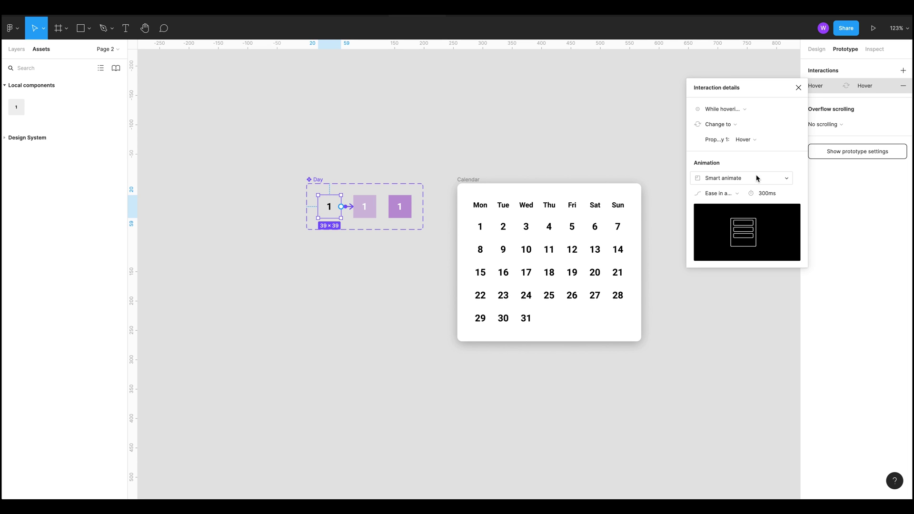
click(733, 195)
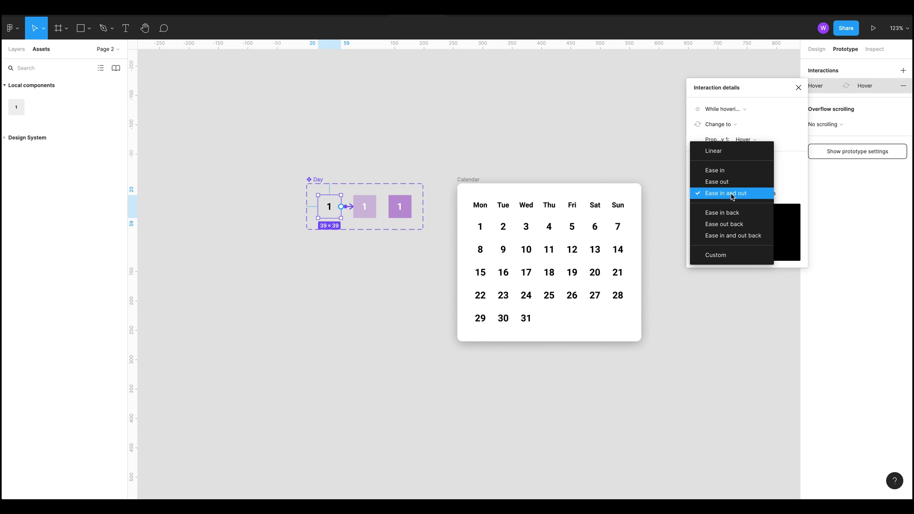
click(731, 195)
Step: Link Hover to Active and Active back to Default, both on click
click(368, 215)
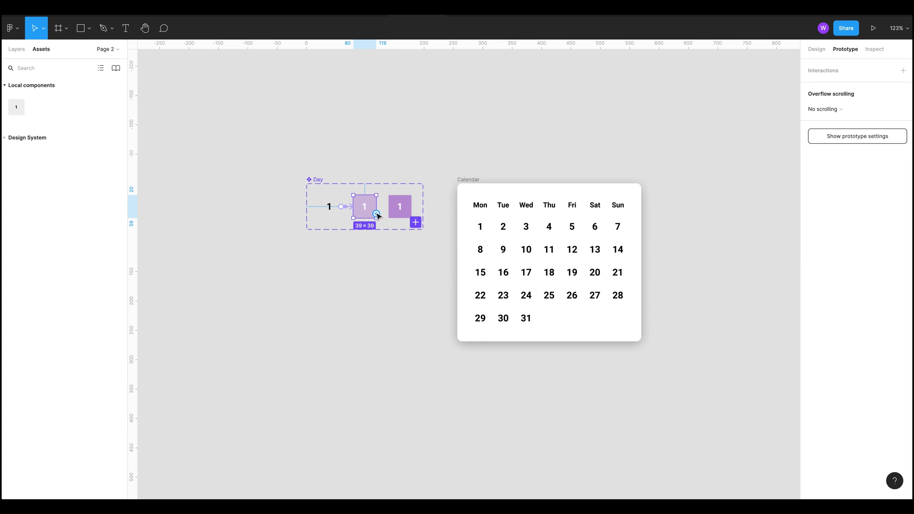
drag(376, 213, 399, 206)
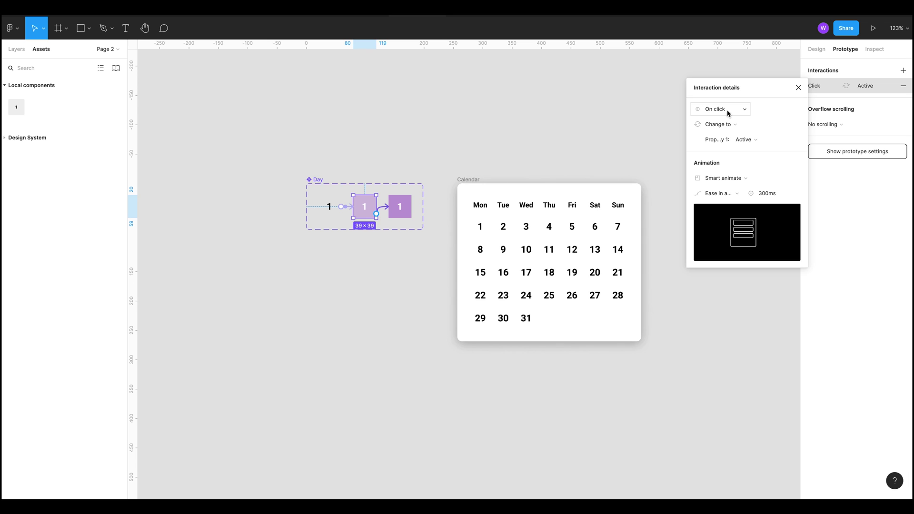
click(336, 231)
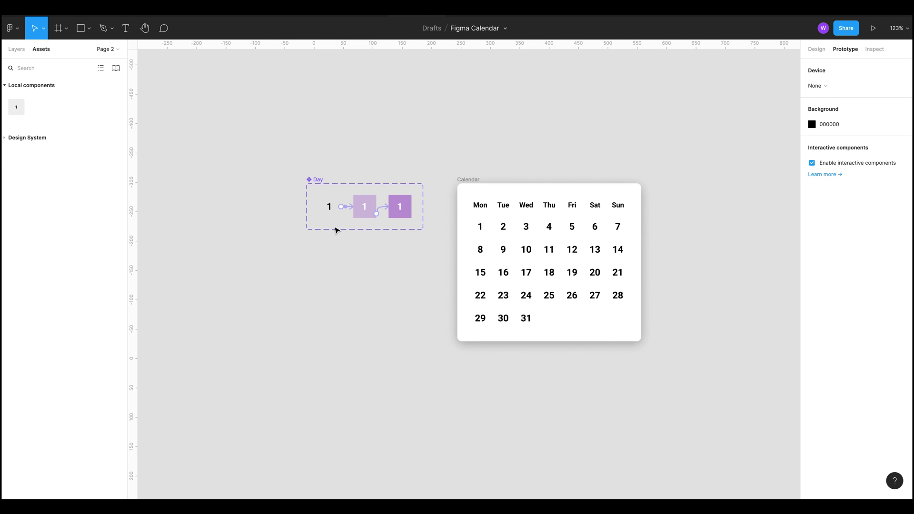
click(399, 207)
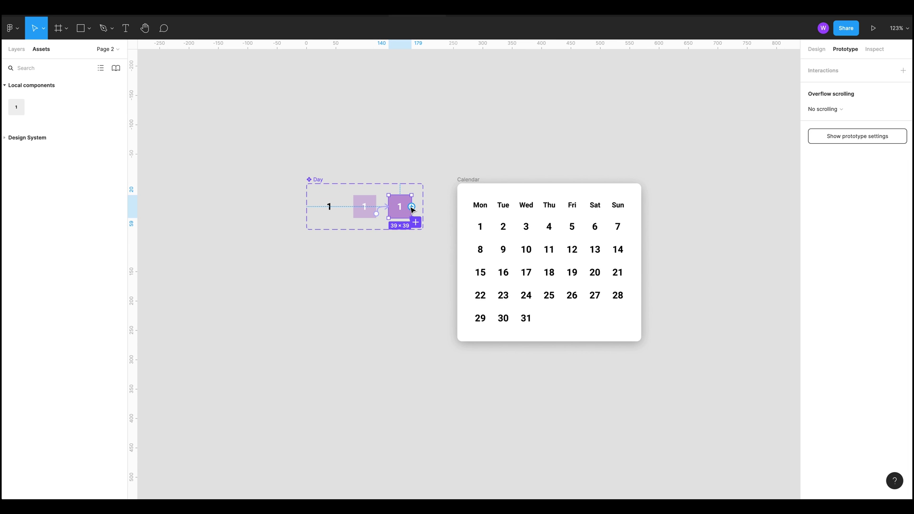
drag(412, 206, 329, 206)
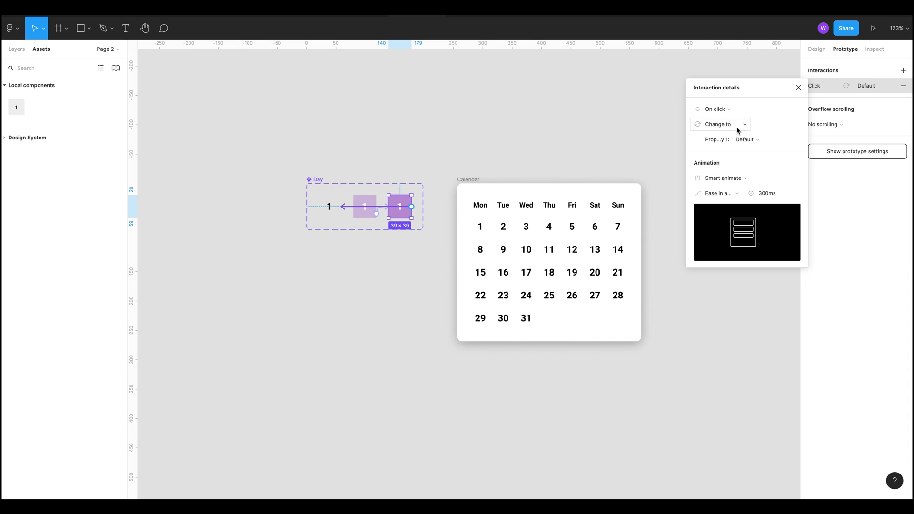
click(239, 333)
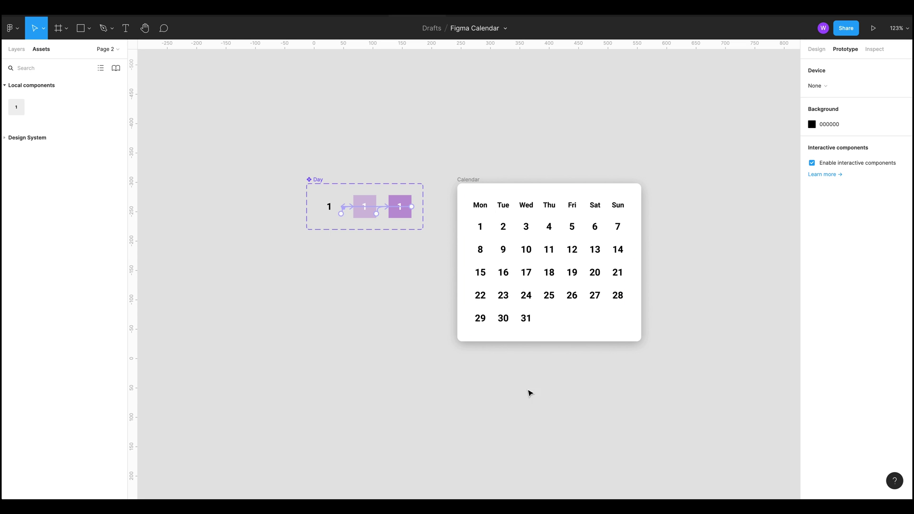
scroll(485, 180, right, 1)
Step: Select the Calendar frame and launch its prototype preview
click(469, 179)
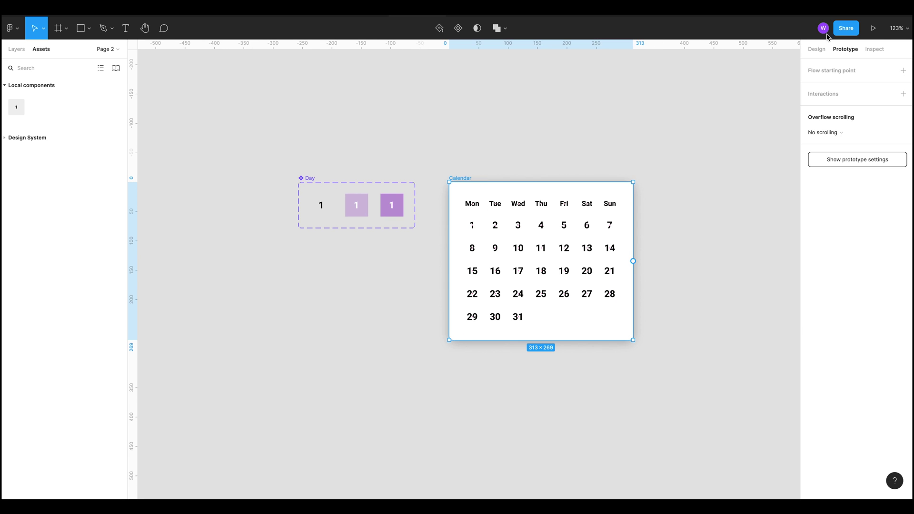
click(874, 30)
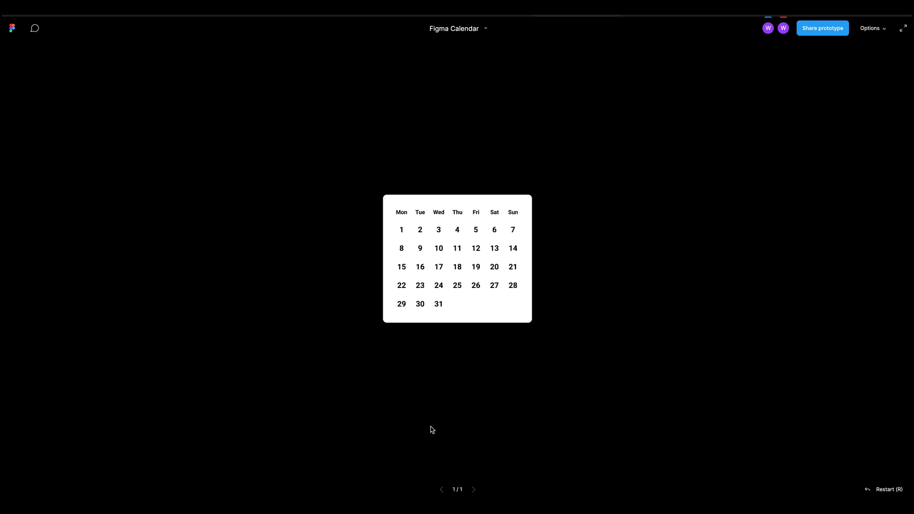